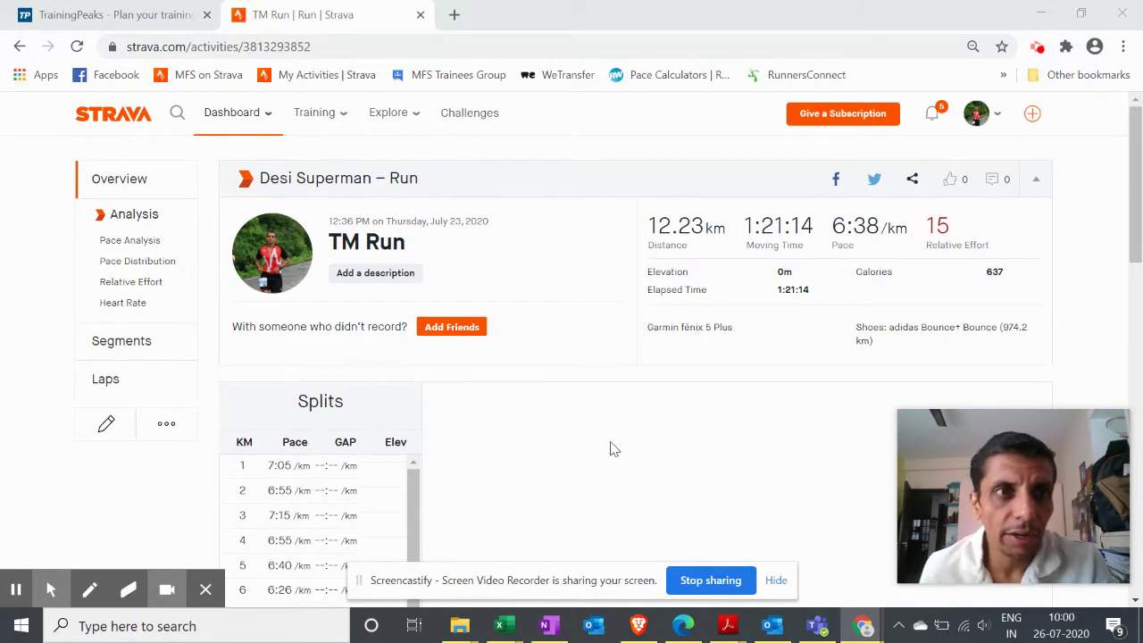
pyautogui.click(103, 16)
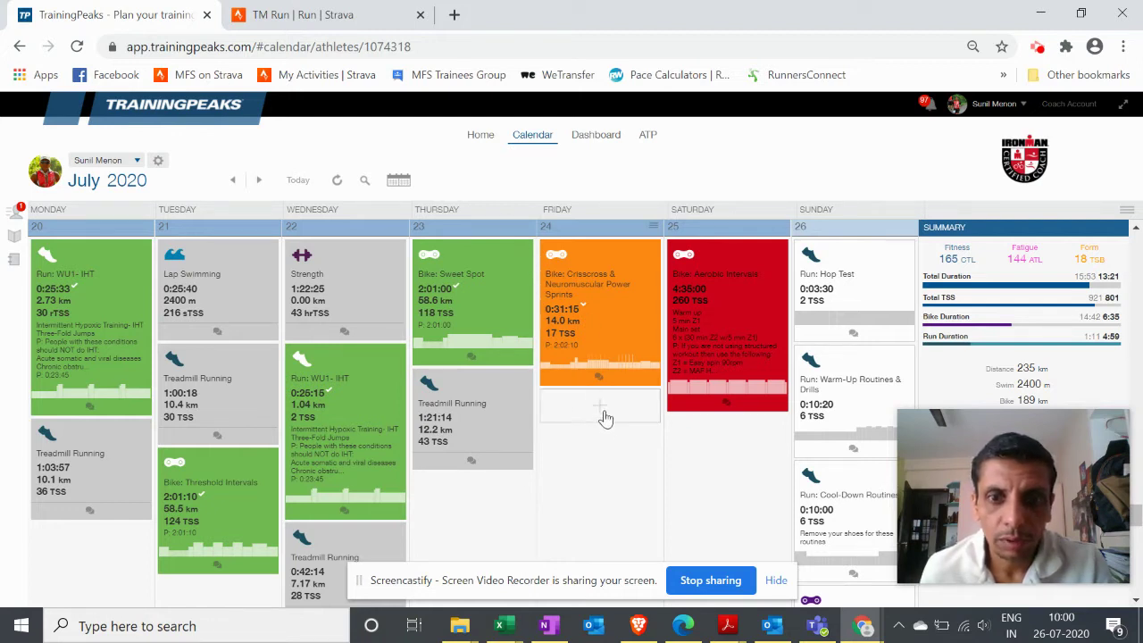
pyautogui.click(595, 407)
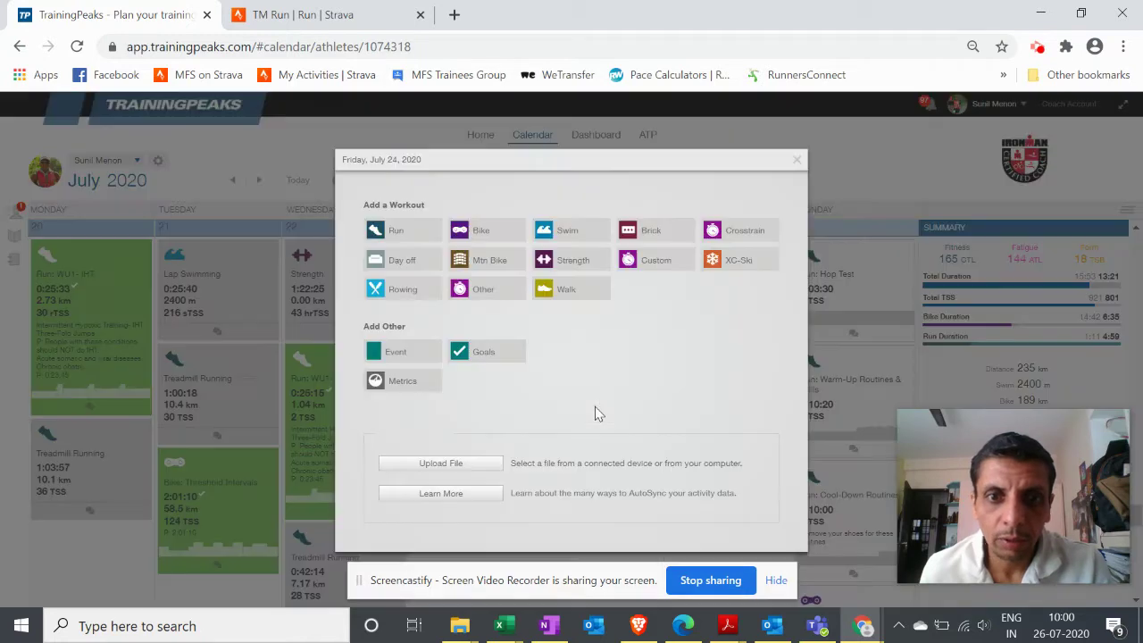
pyautogui.click(442, 465)
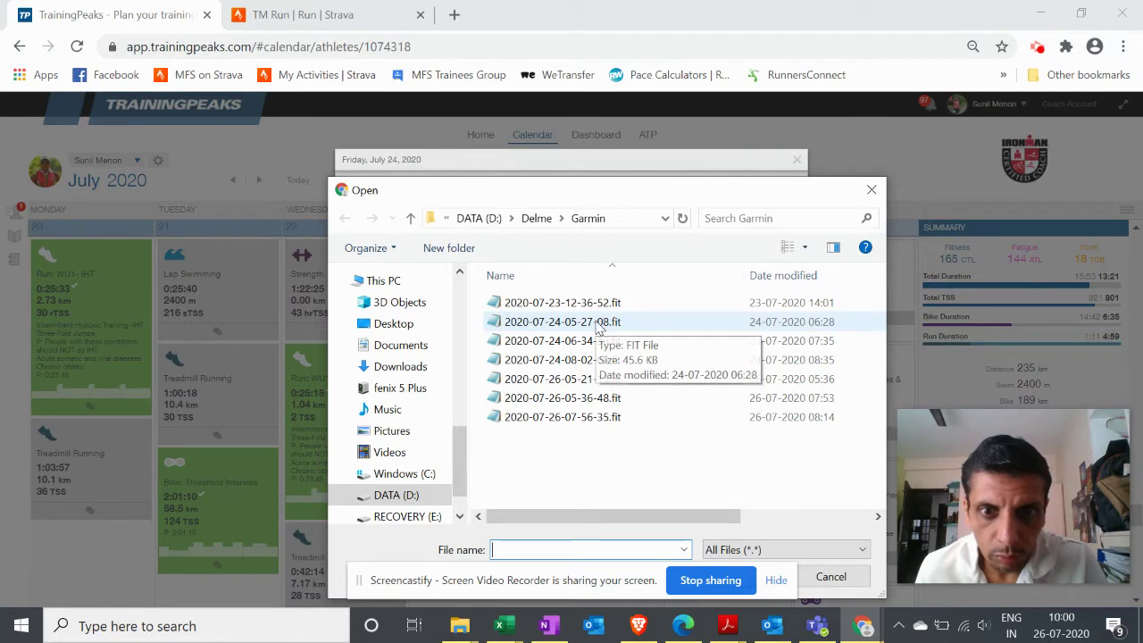
pyautogui.click(597, 325)
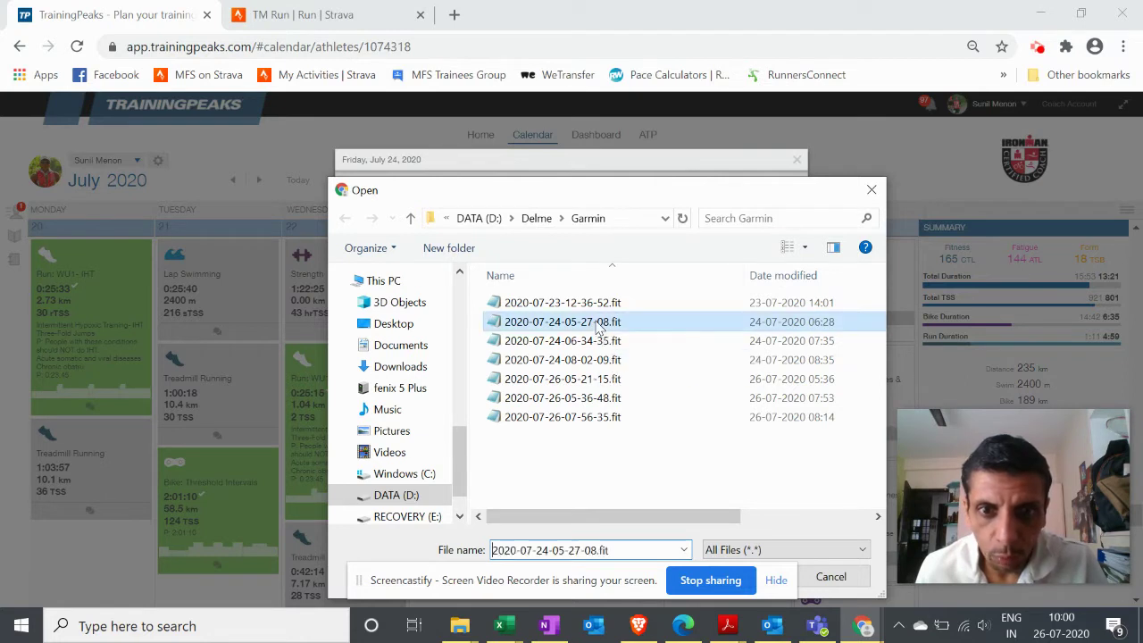
pyautogui.click(588, 364)
pyautogui.click(580, 322)
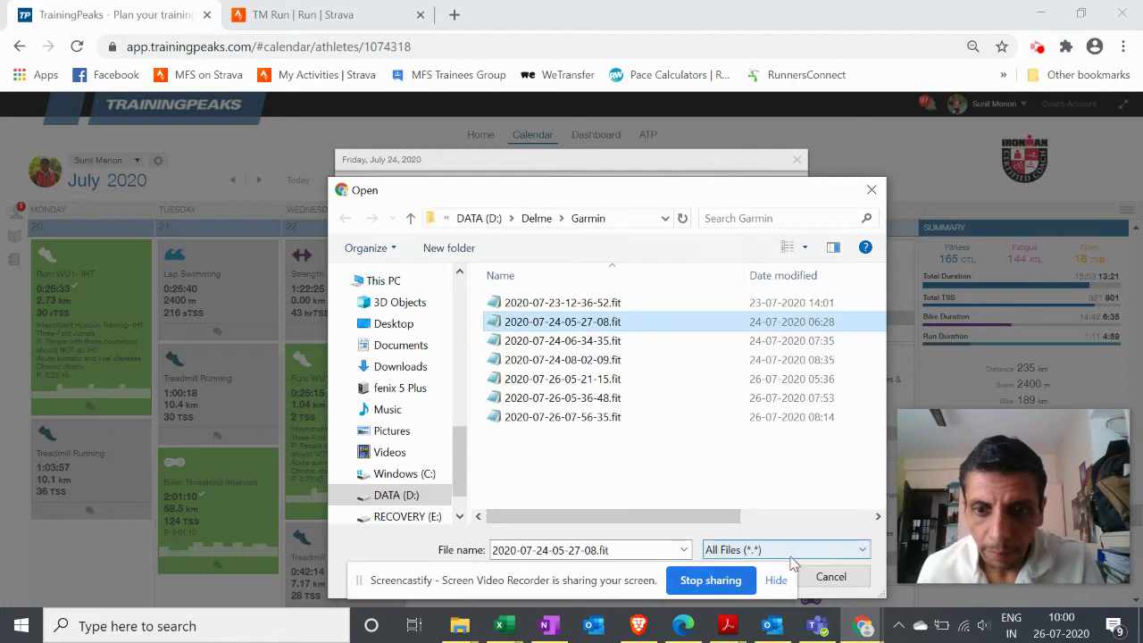
pyautogui.moveTo(652, 191); pyautogui.dragTo(581, 127)
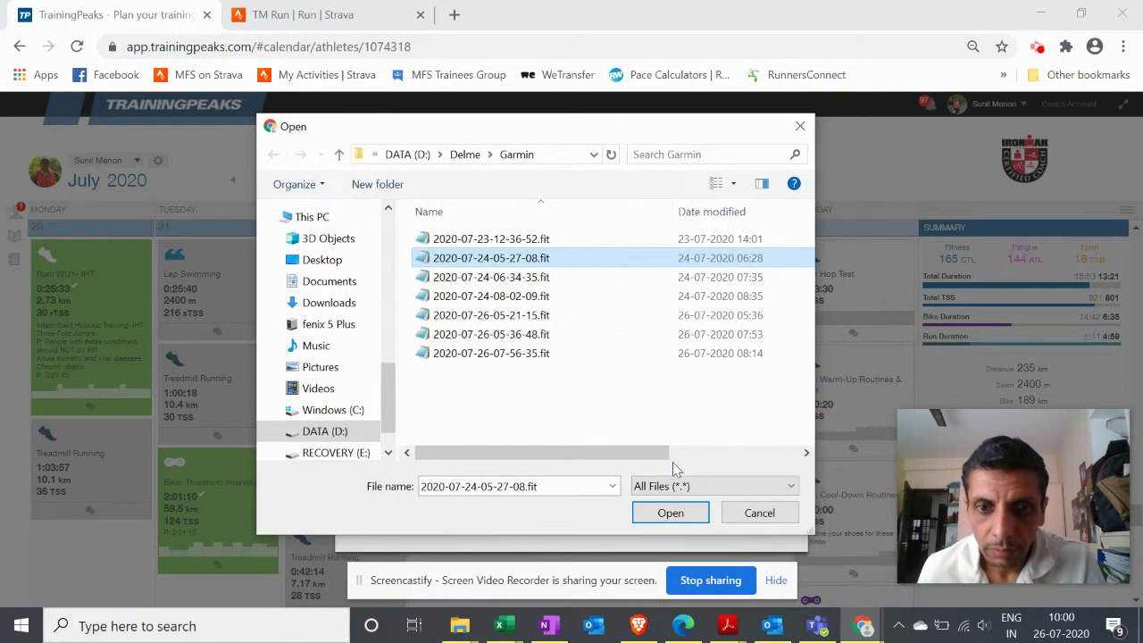
pyautogui.click(676, 512)
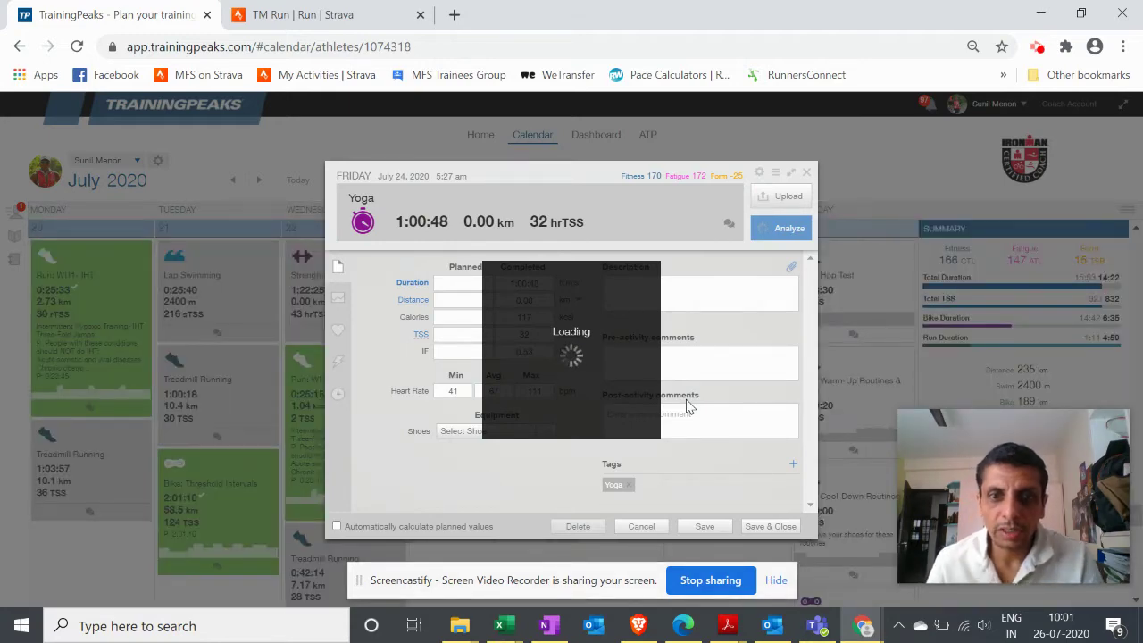
pyautogui.click(766, 526)
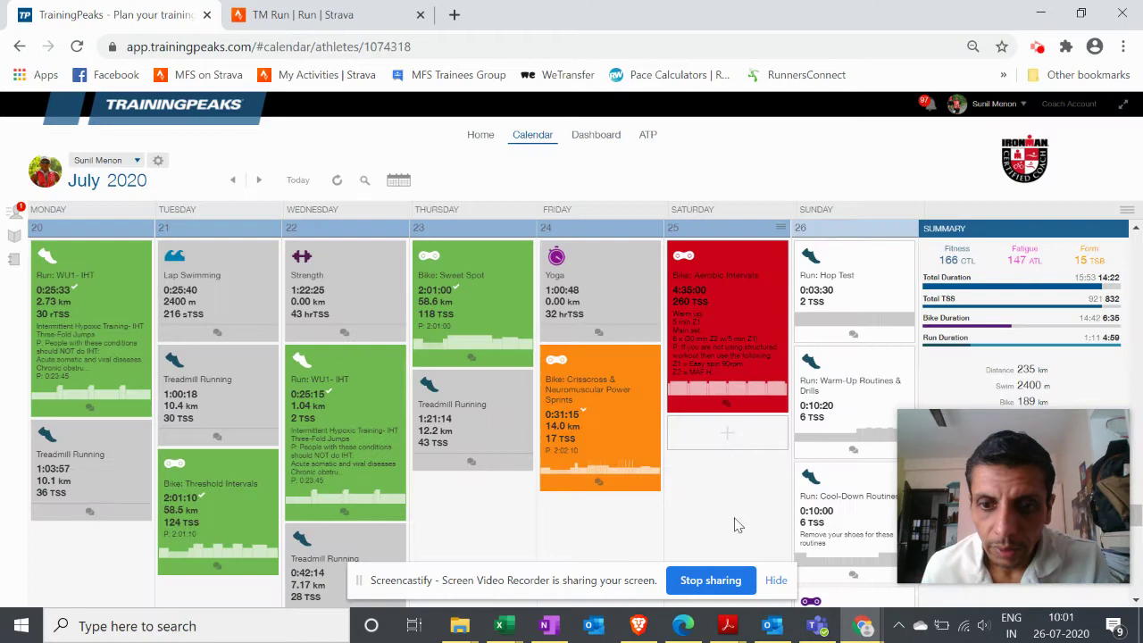
pyautogui.click(604, 522)
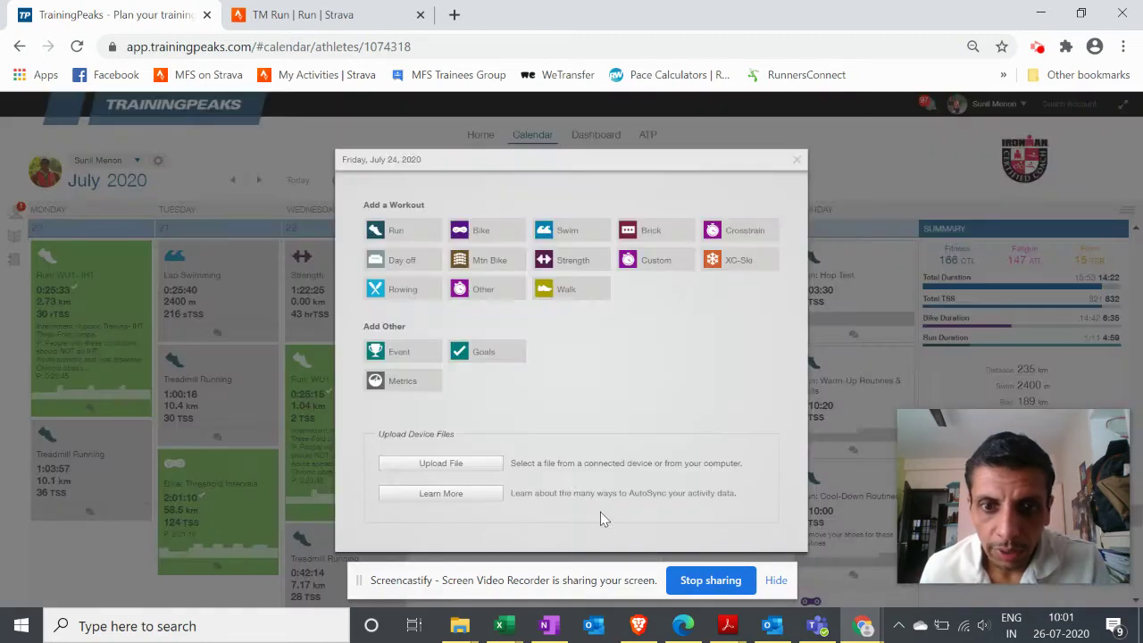
pyautogui.click(479, 470)
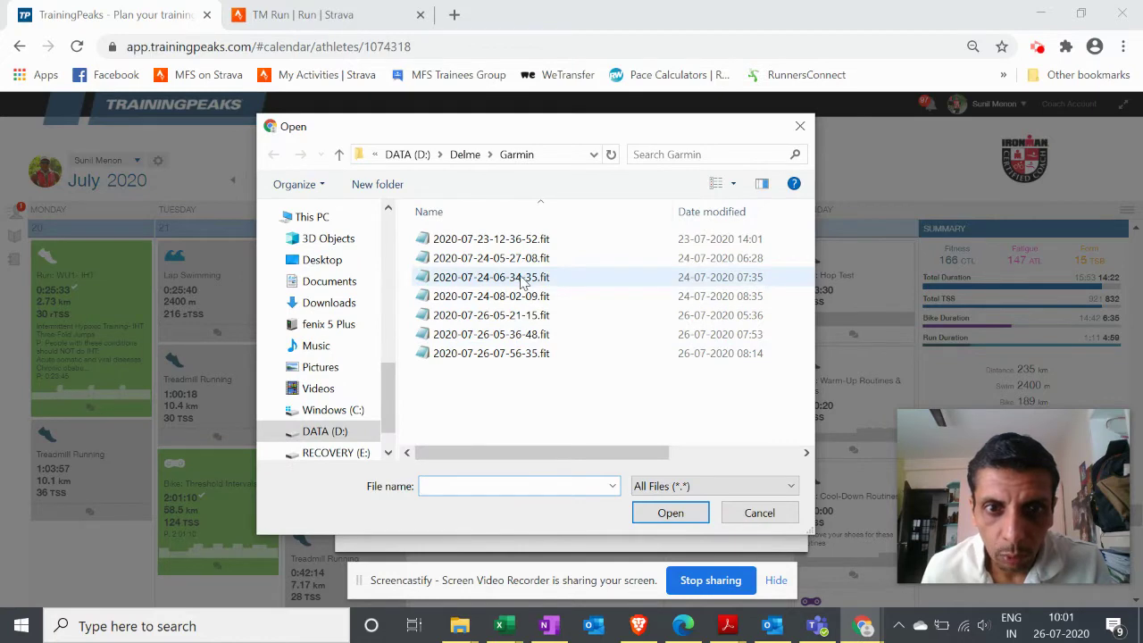
pyautogui.click(524, 281)
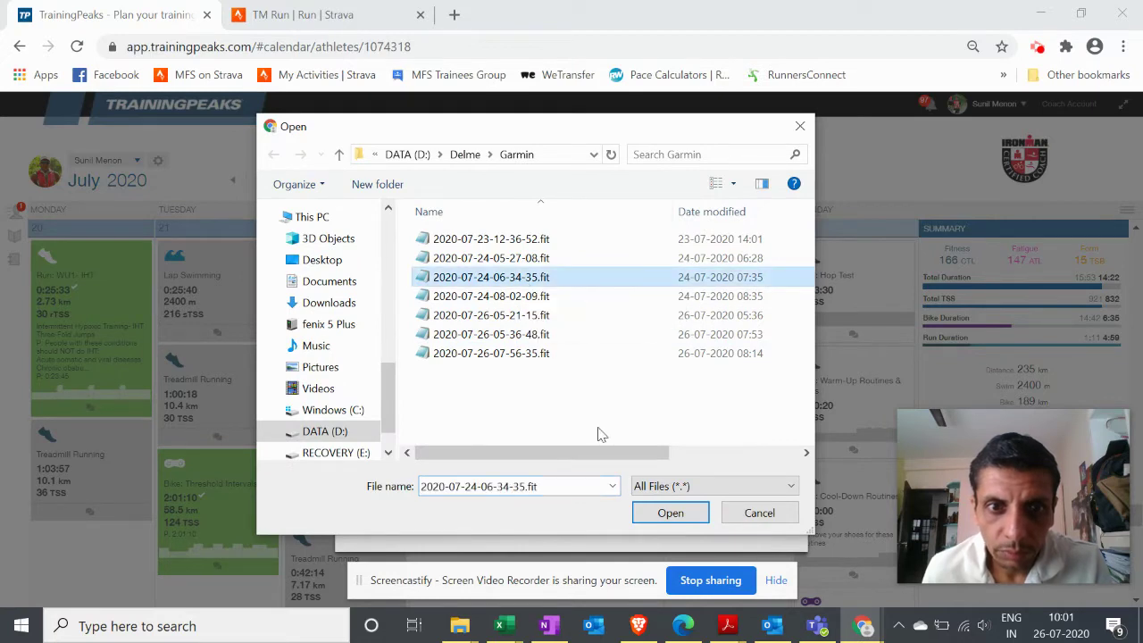
pyautogui.click(643, 513)
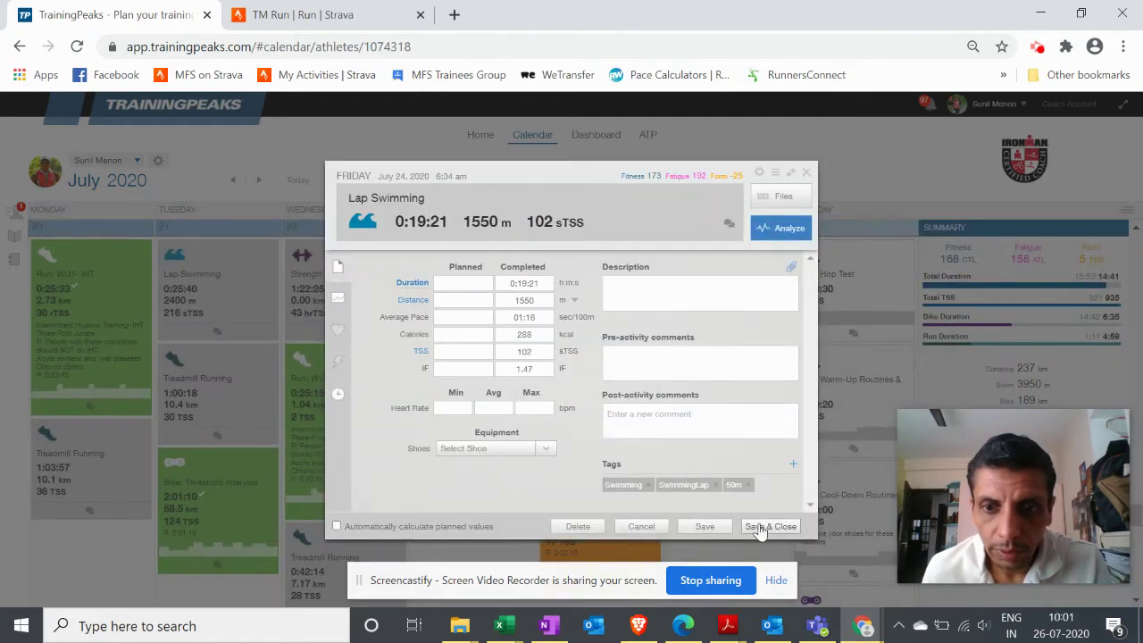
pyautogui.click(769, 526)
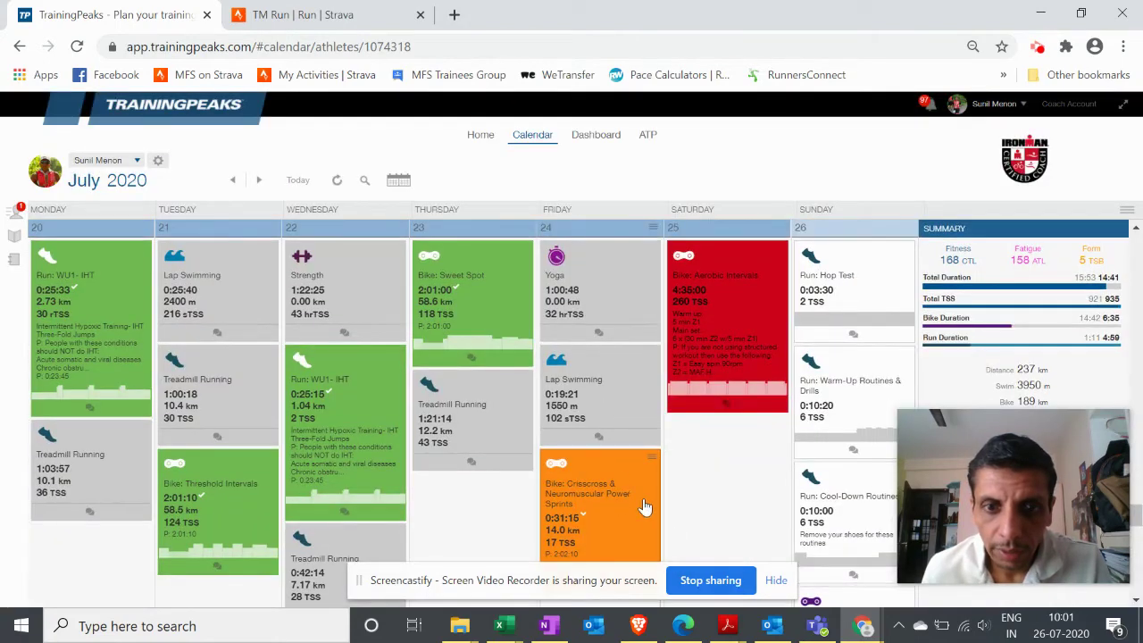
pyautogui.scroll(-2, 635, 510)
pyautogui.click(603, 444)
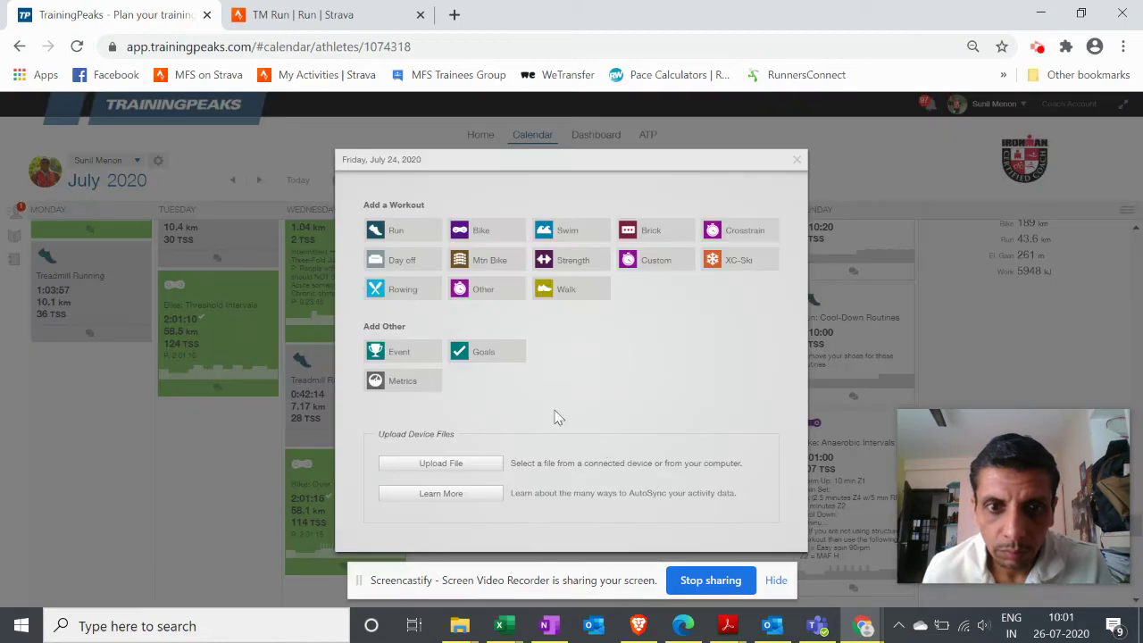
pyautogui.click(472, 463)
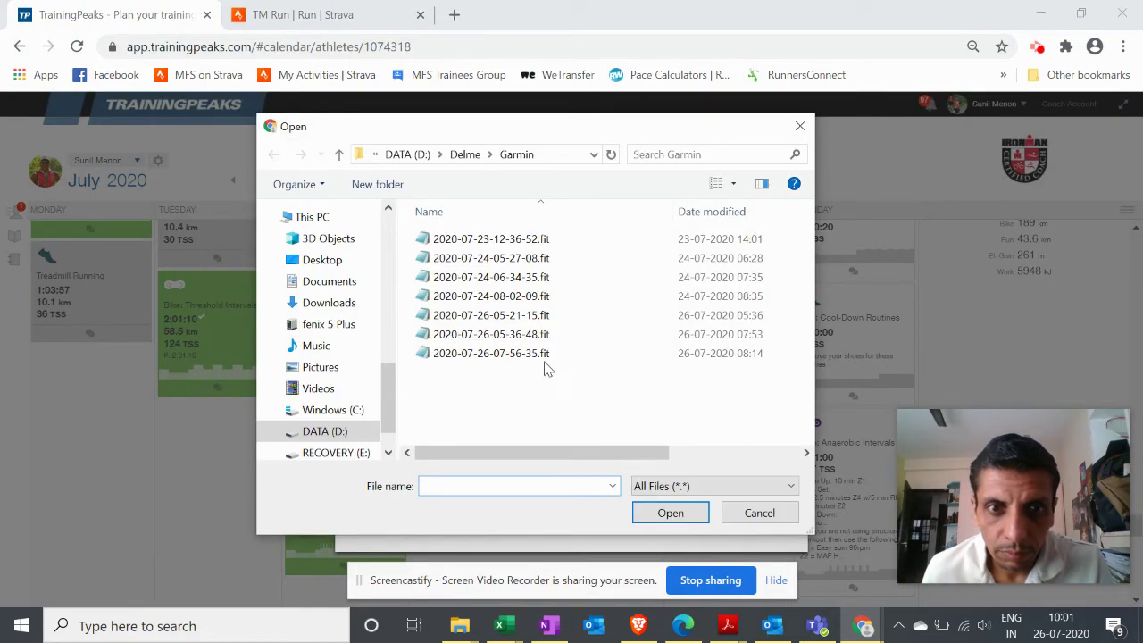
pyautogui.click(527, 304)
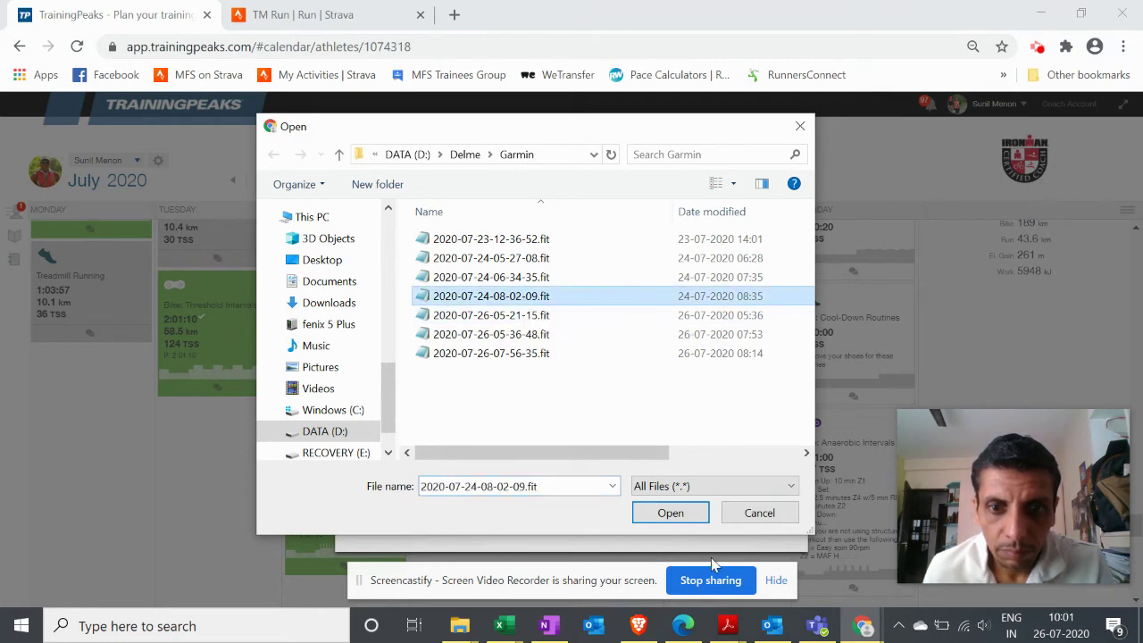
pyautogui.click(684, 514)
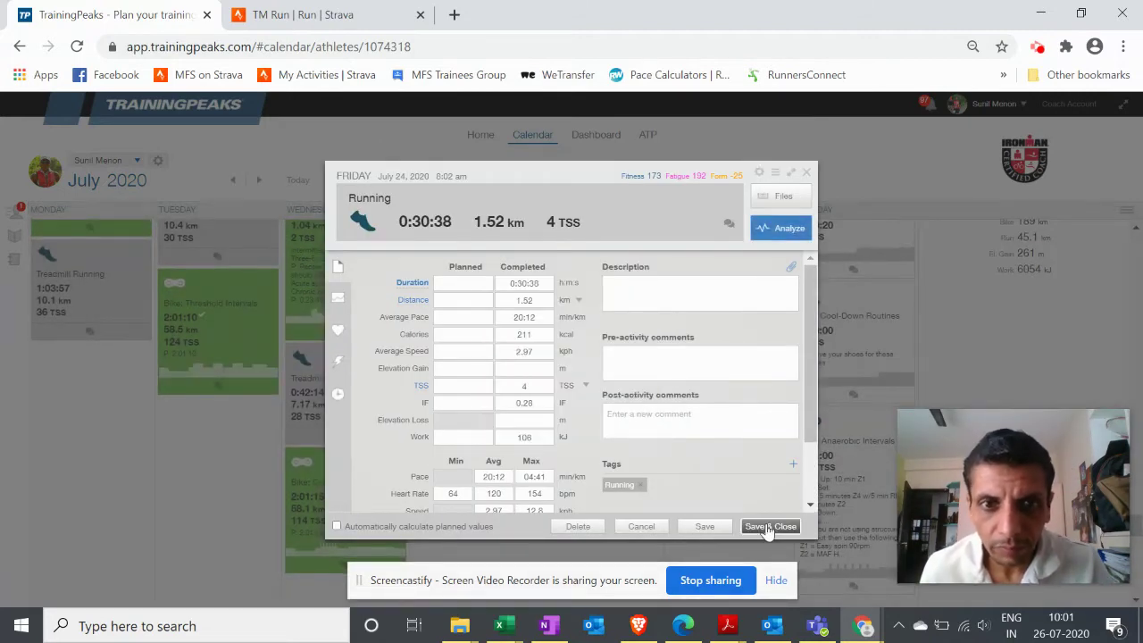
pyautogui.click(768, 527)
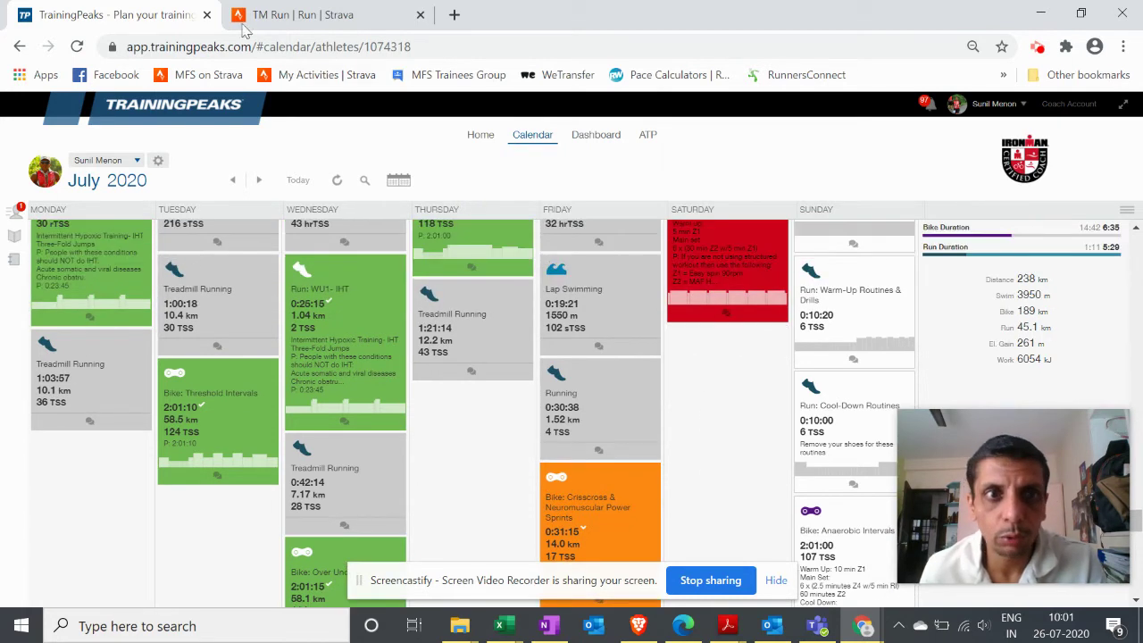
# Step: Switch to Strava and start choosing files for a new activity upload
pyautogui.click(290, 16)
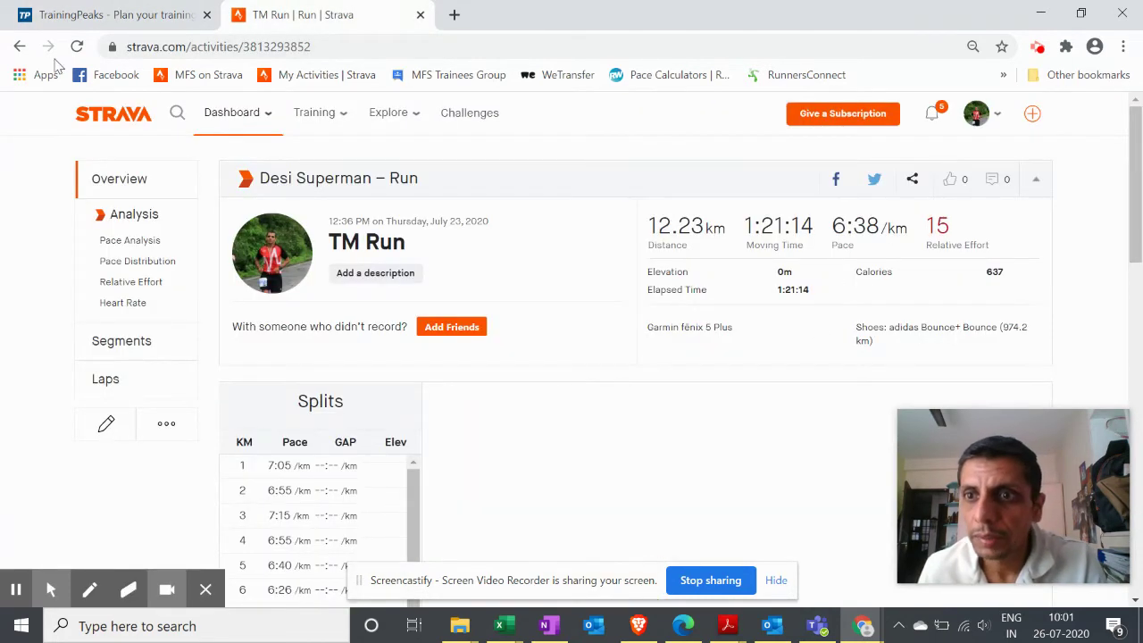
pyautogui.moveTo(1032, 113)
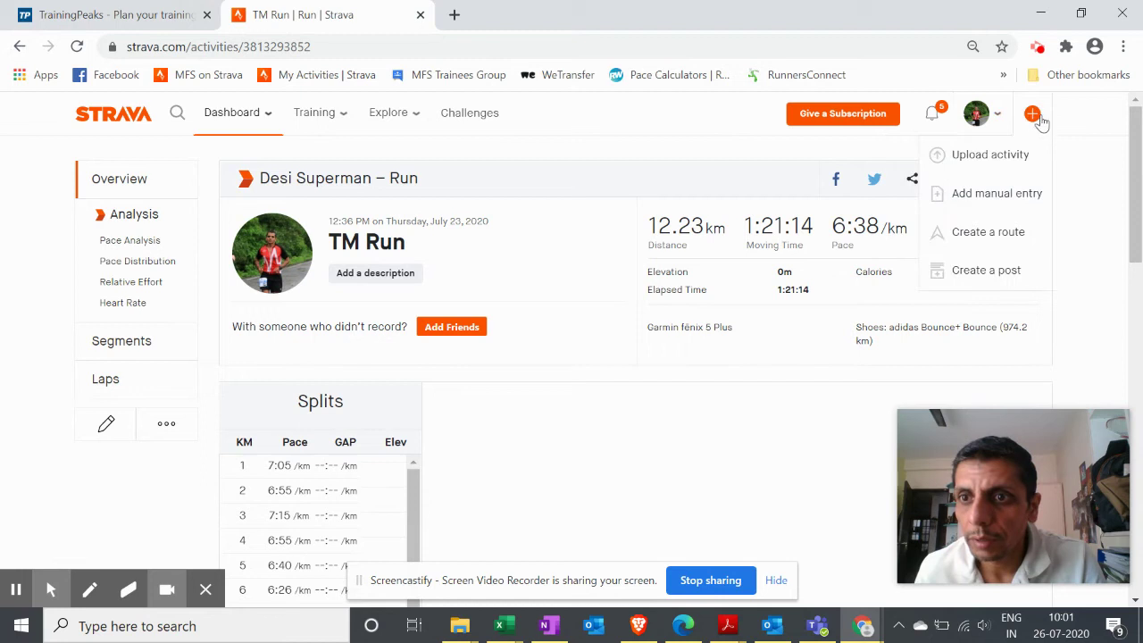
pyautogui.click(1004, 157)
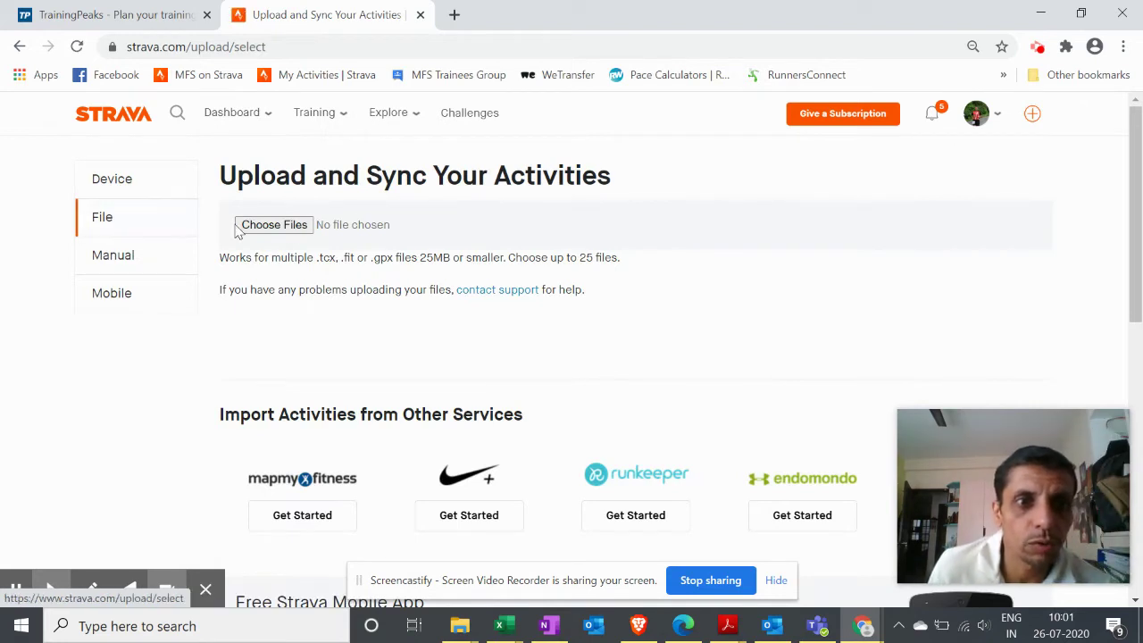
pyautogui.click(290, 227)
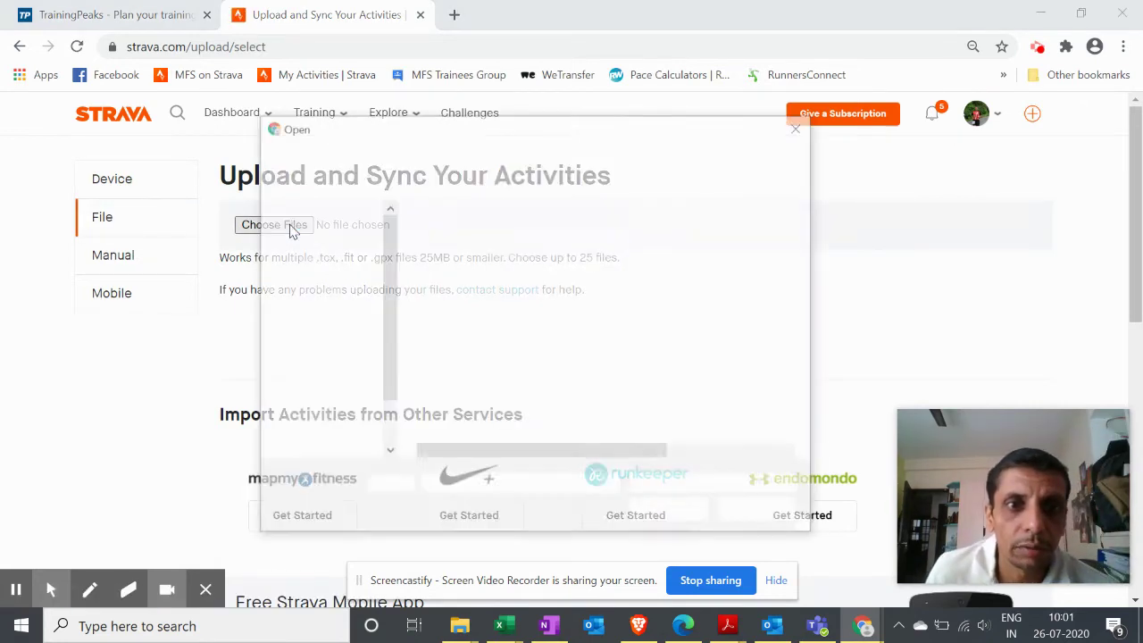
# Step: Browse the connected fenix 5 Plus to the Activity folder inside Primary > GARMIN
pyautogui.moveTo(383, 401)
pyautogui.mouseDown()
pyautogui.moveTo(384, 420)
pyautogui.moveTo(383, 382)
pyautogui.mouseUp()
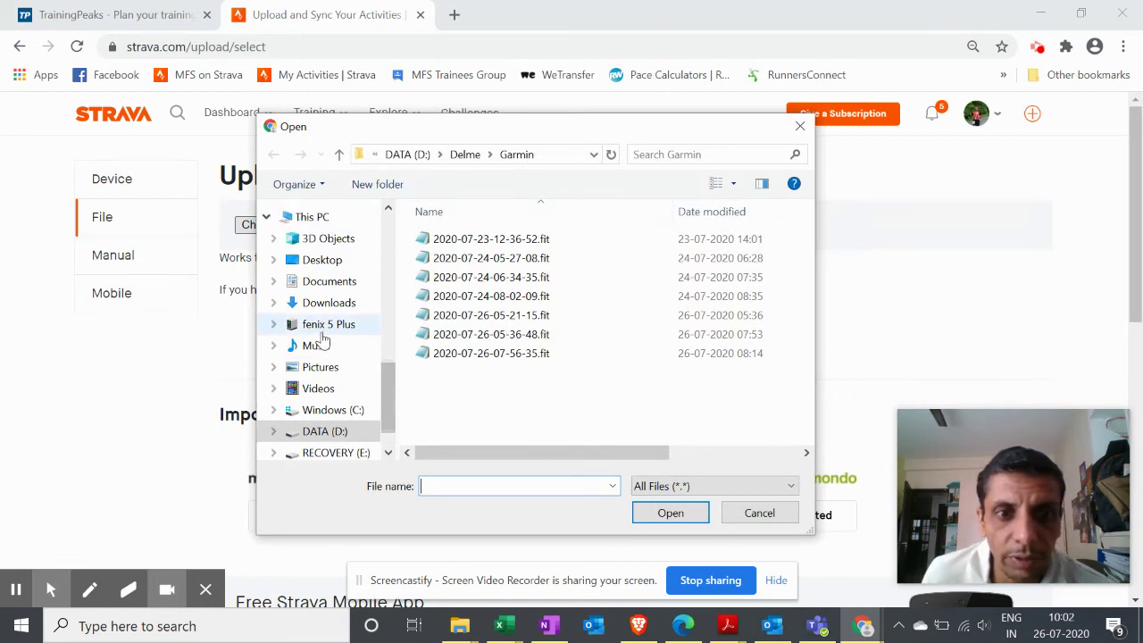
pyautogui.click(274, 325)
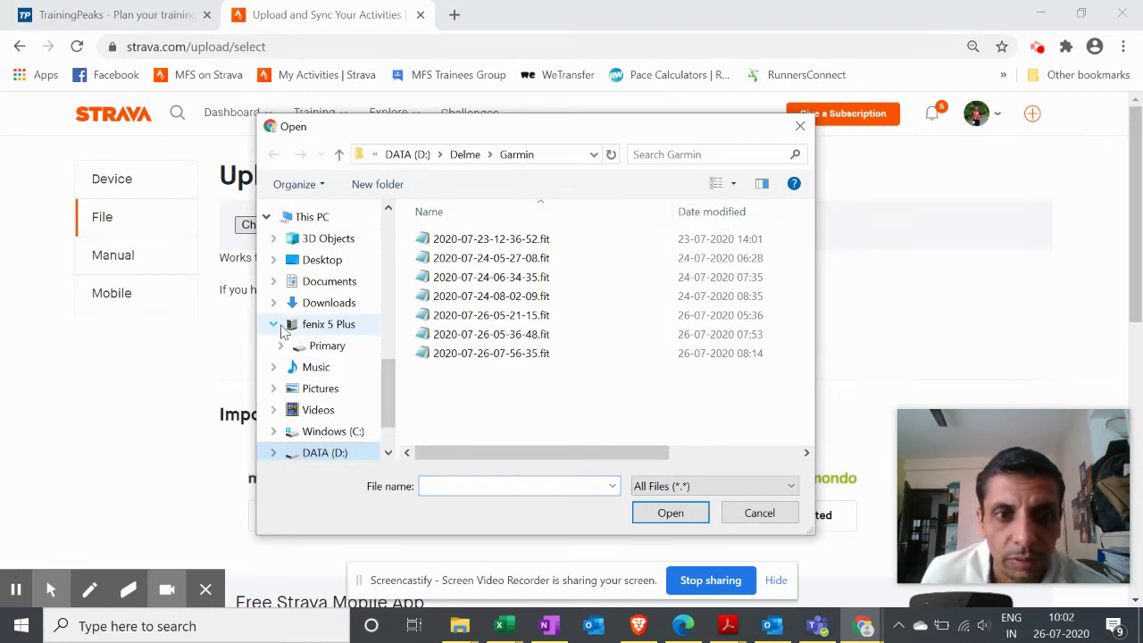
pyautogui.click(280, 347)
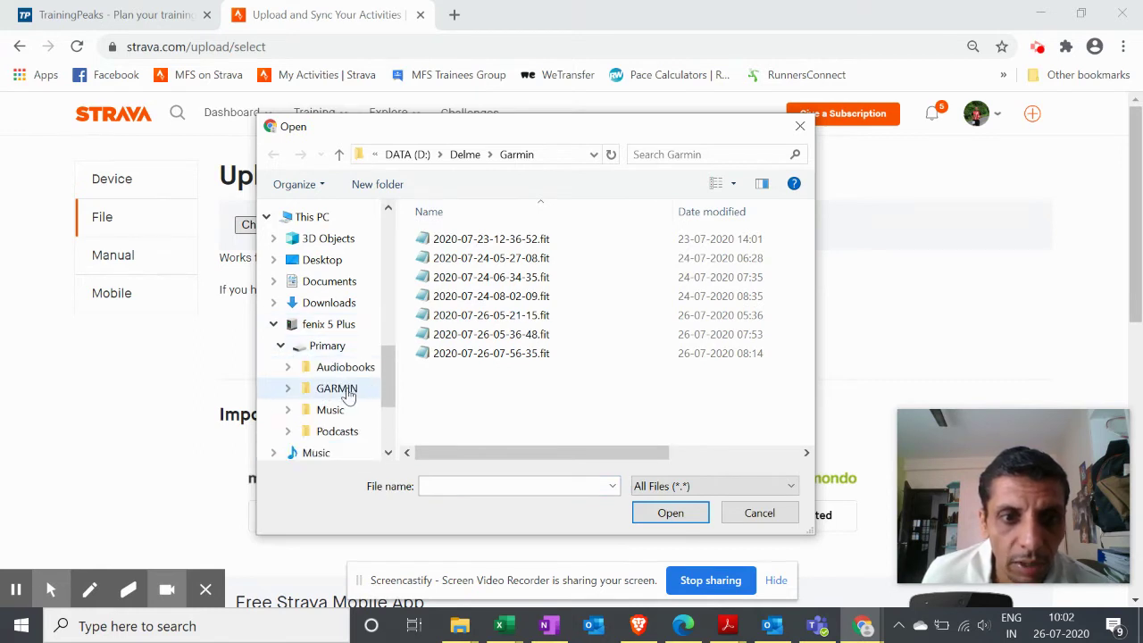
pyautogui.click(346, 390)
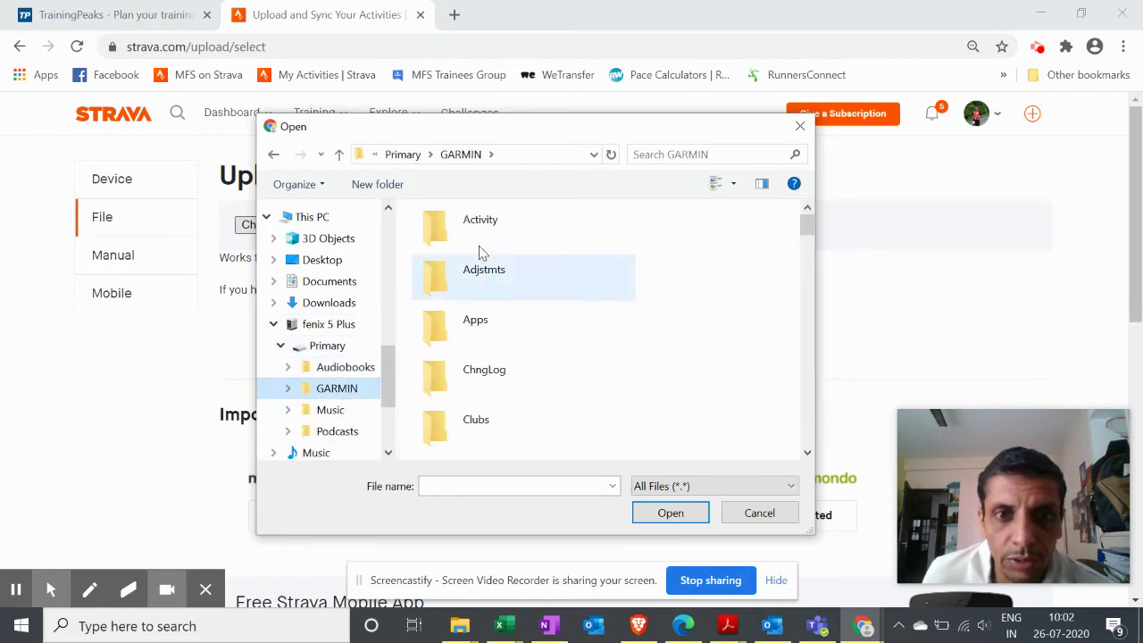
pyautogui.doubleClick(473, 225)
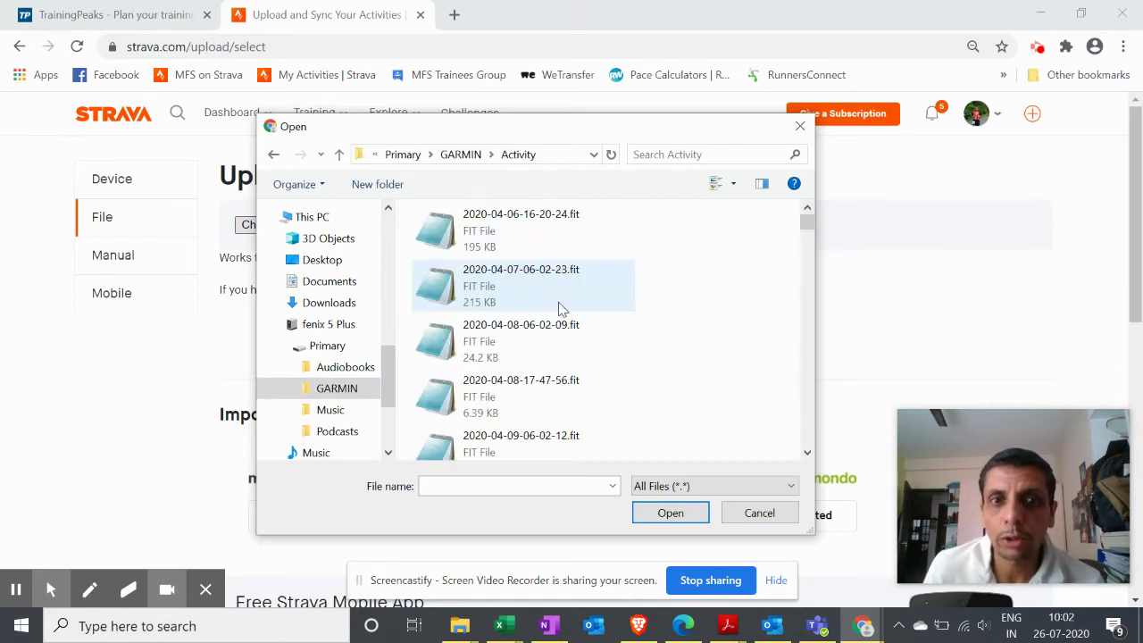
# Step: Show the watch's activity files in the details view, sorted by name in descending order
pyautogui.click(731, 187)
pyautogui.moveTo(736, 195); pyautogui.dragTo(734, 169)
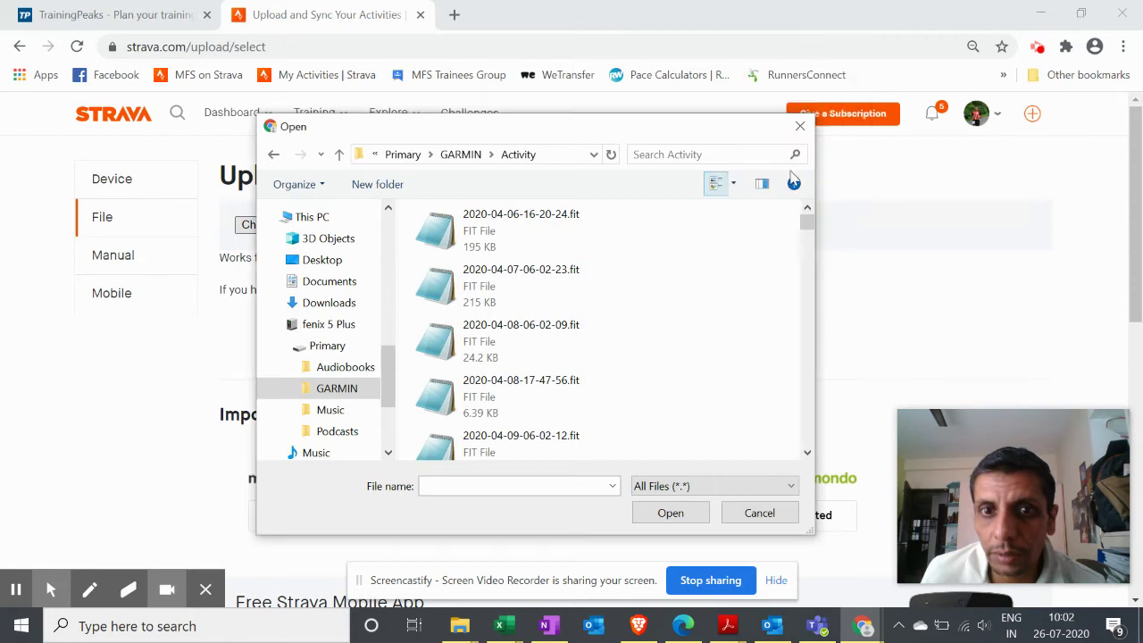
pyautogui.moveTo(566, 452); pyautogui.dragTo(694, 453)
pyautogui.click(714, 216)
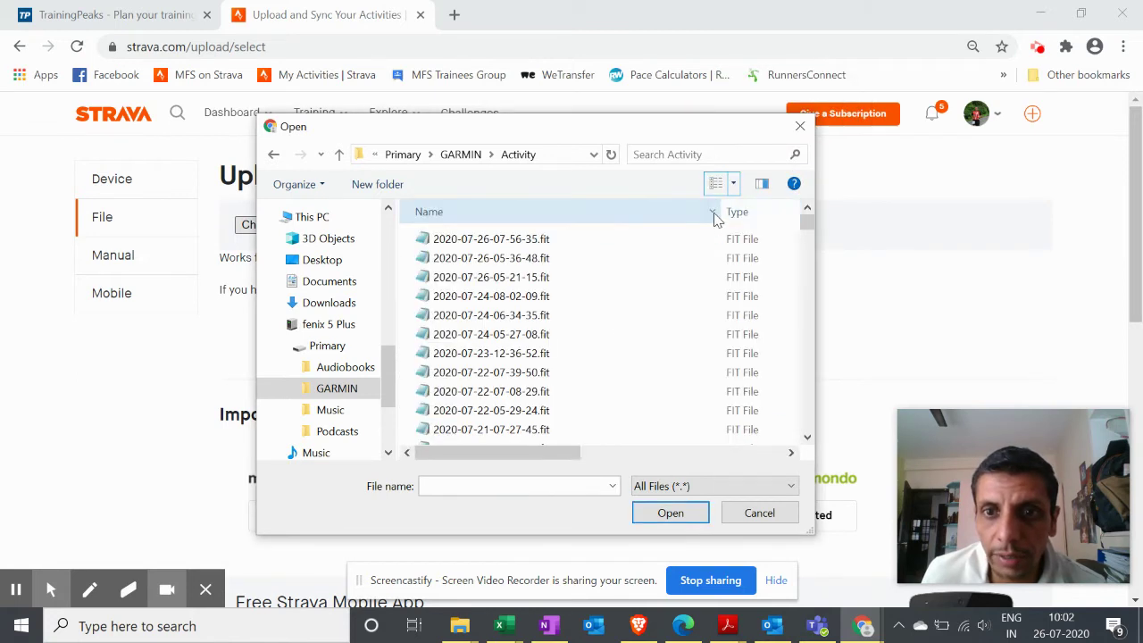
pyautogui.click(522, 298)
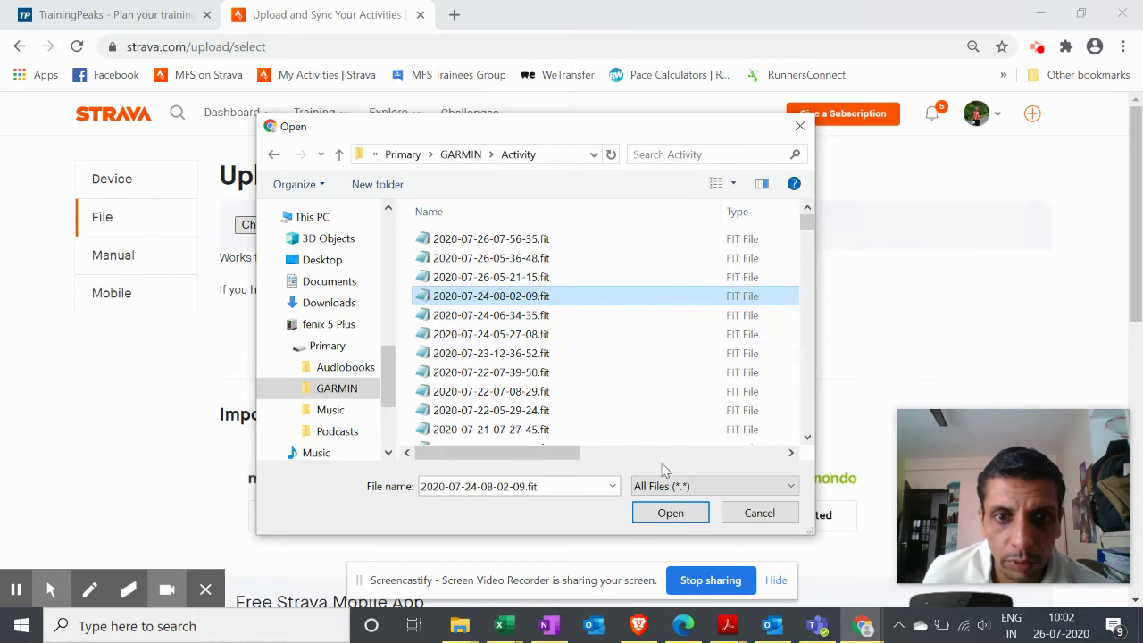
pyautogui.click(681, 518)
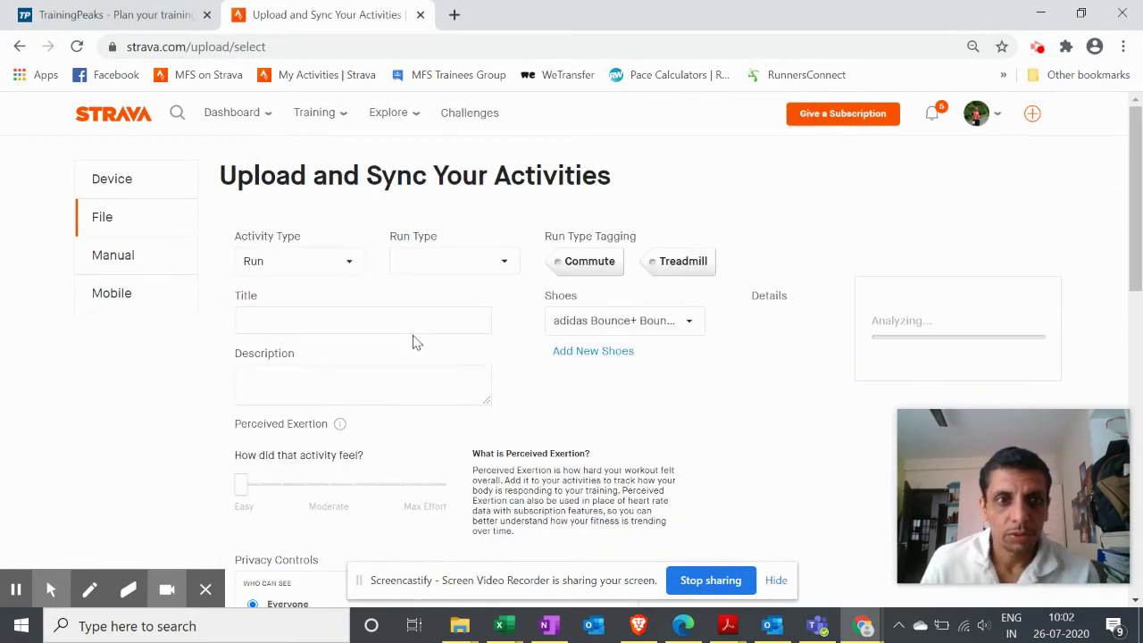
pyautogui.click(396, 322)
pyautogui.click(382, 390)
pyautogui.scroll(-10, 848, 357)
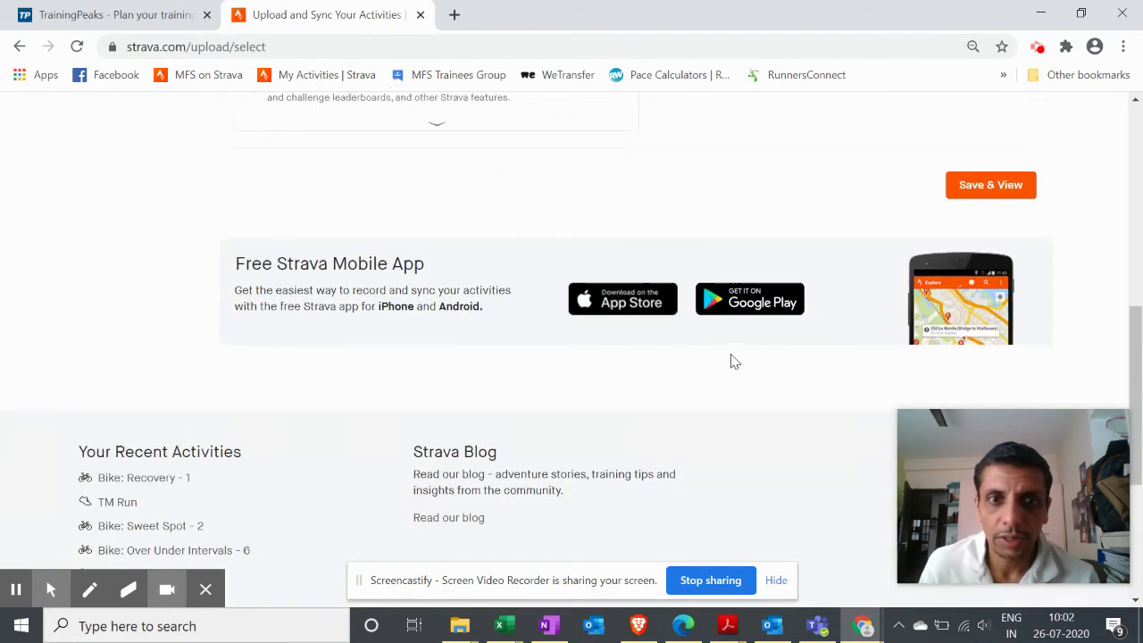
pyautogui.scroll(1, 730, 360)
pyautogui.click(1010, 232)
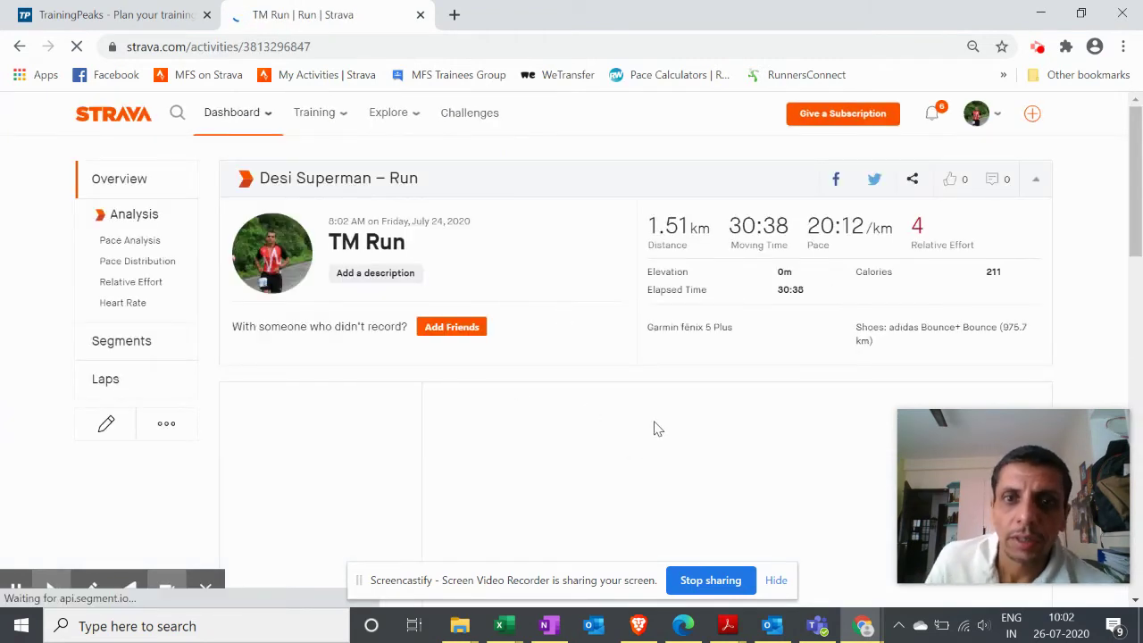
pyautogui.scroll(-3, 525, 382)
pyautogui.scroll(3, 531, 375)
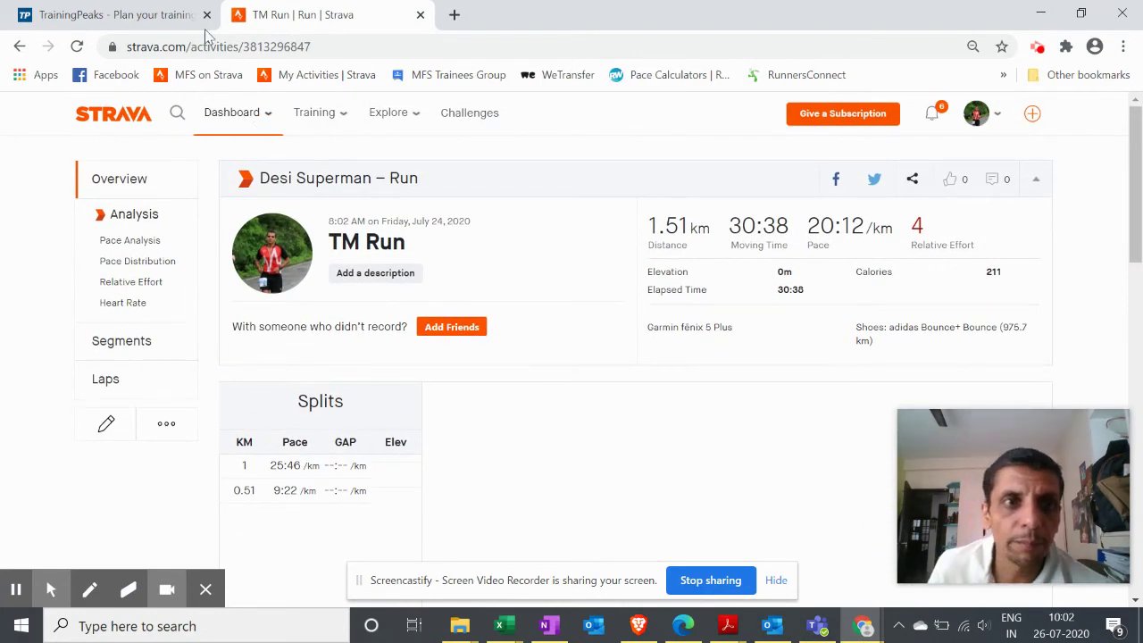
# Step: Start another activity file upload in Strava and bring up the file chooser
pyautogui.moveTo(1032, 116)
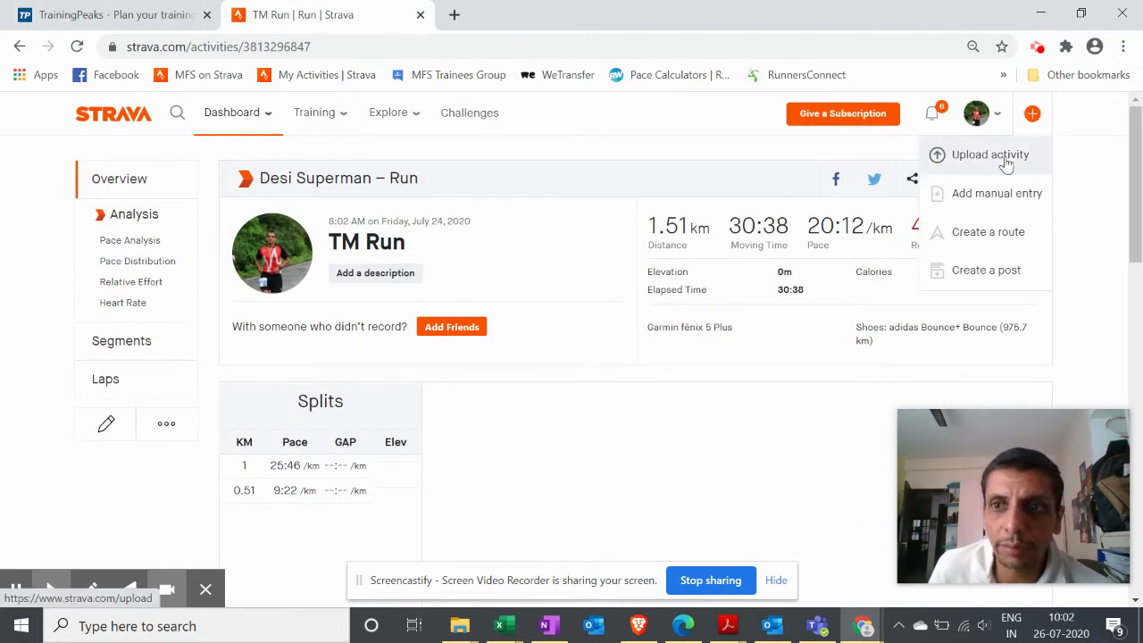
pyautogui.click(1006, 161)
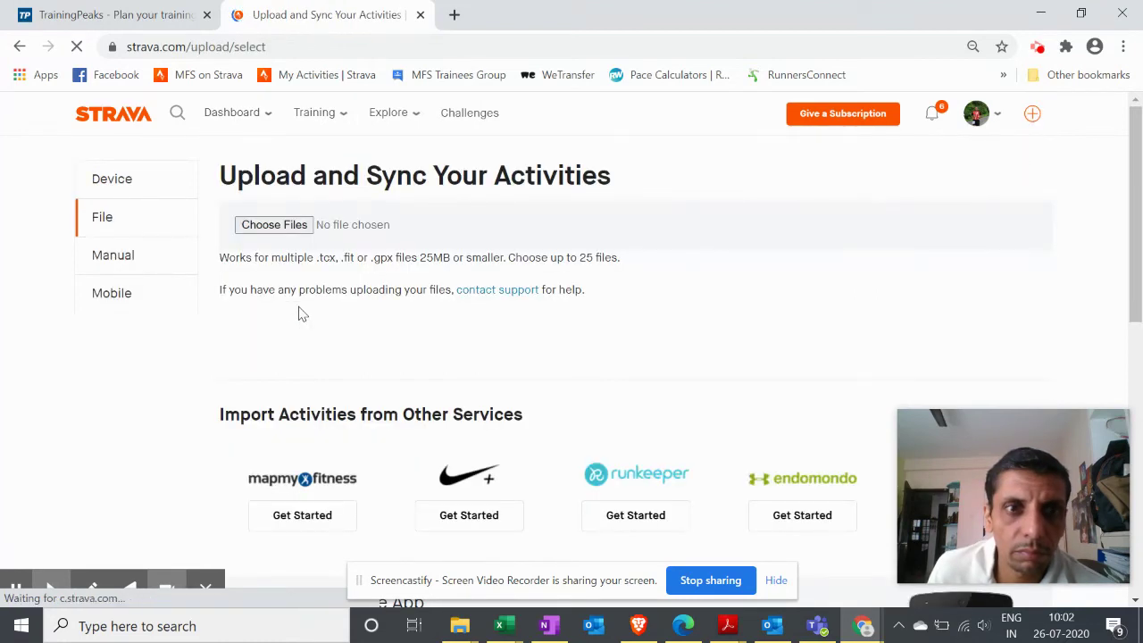
pyautogui.click(375, 228)
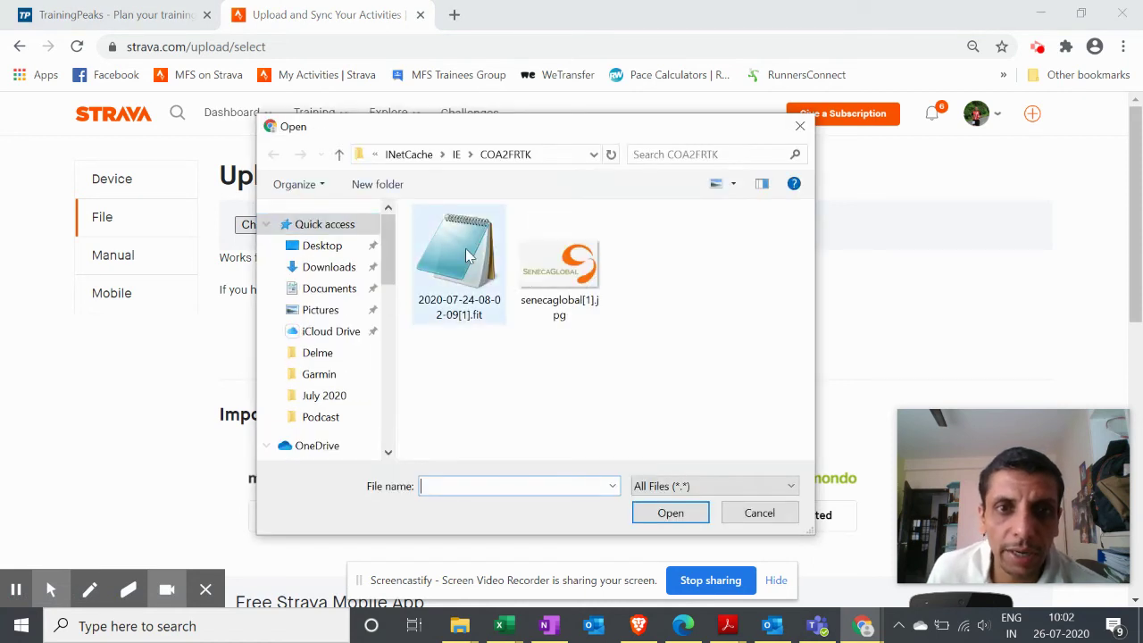
pyautogui.scroll(-1, 355, 393)
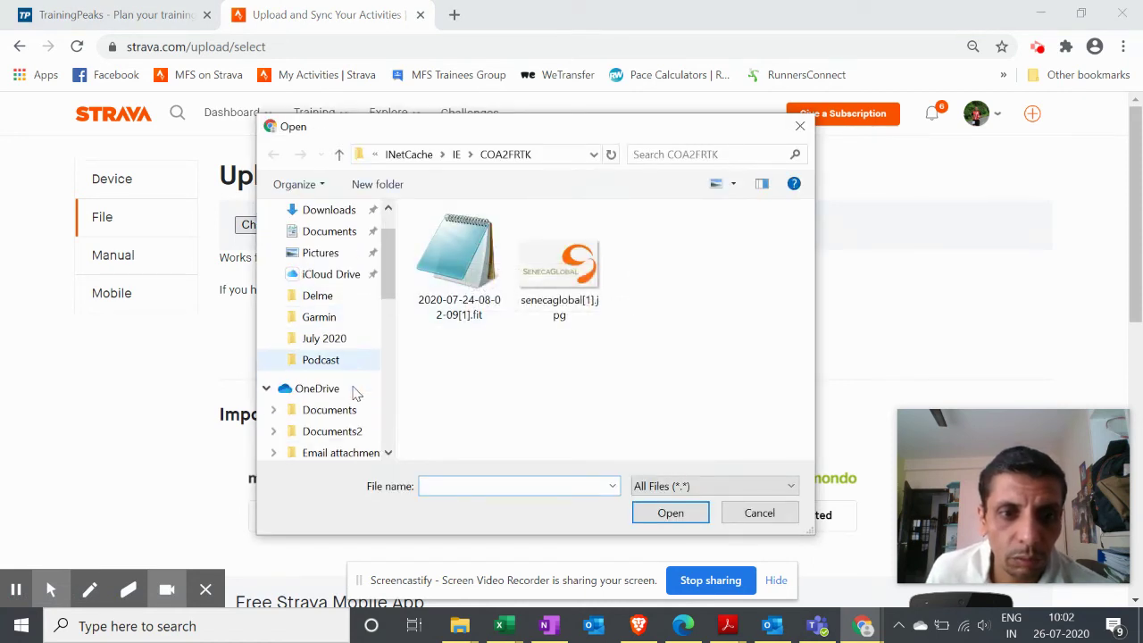
pyautogui.scroll(-4, 355, 393)
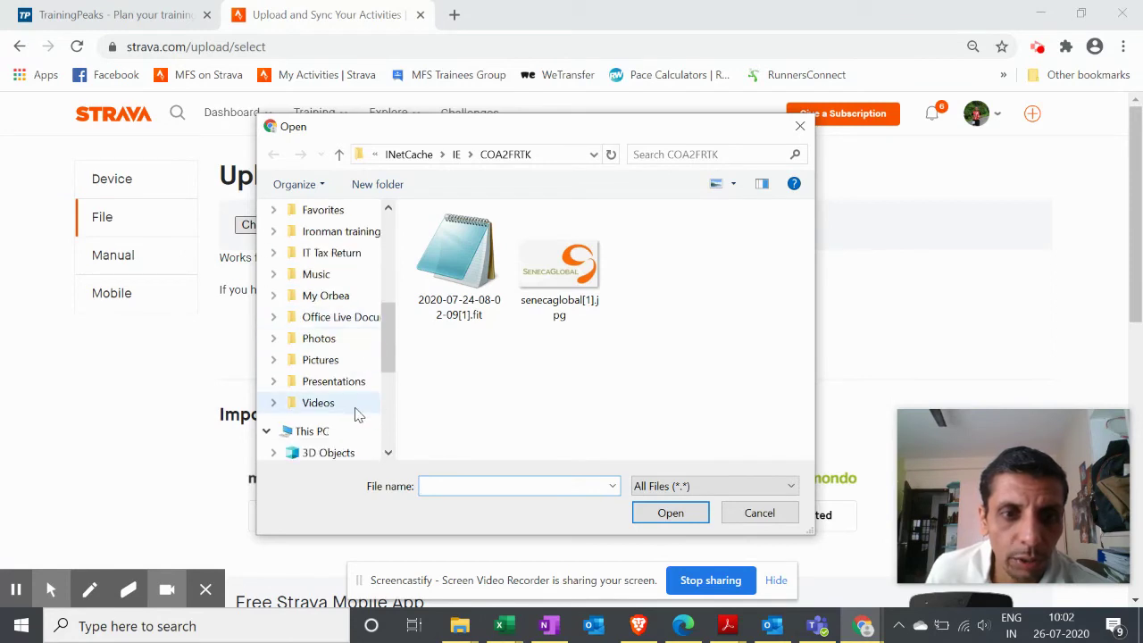
pyautogui.scroll(-2, 357, 410)
pyautogui.click(360, 412)
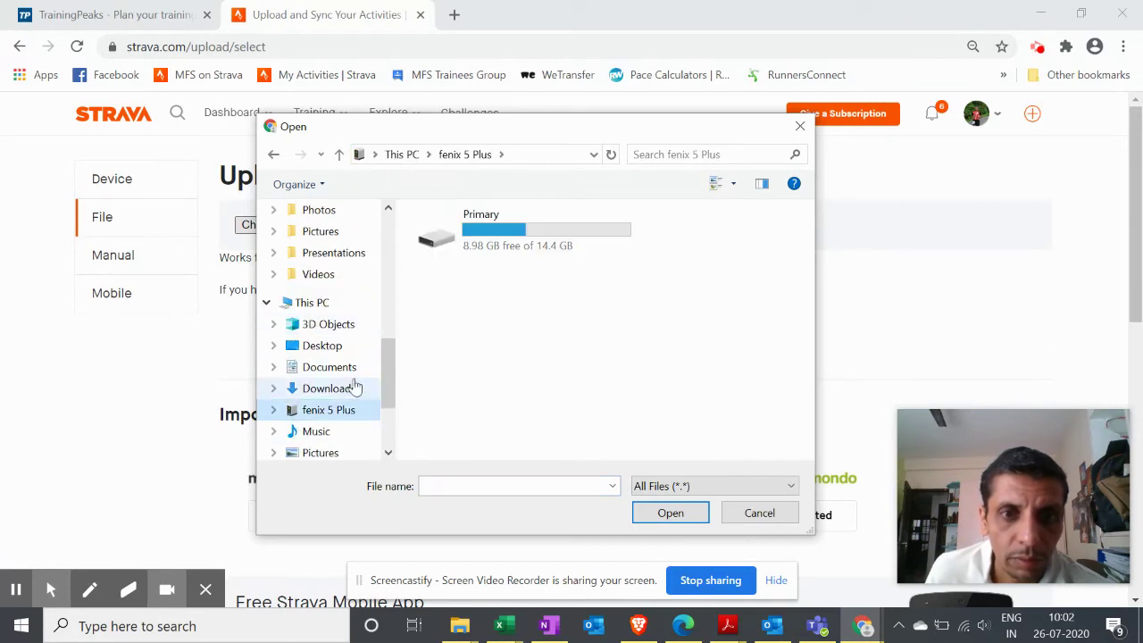
pyautogui.doubleClick(515, 234)
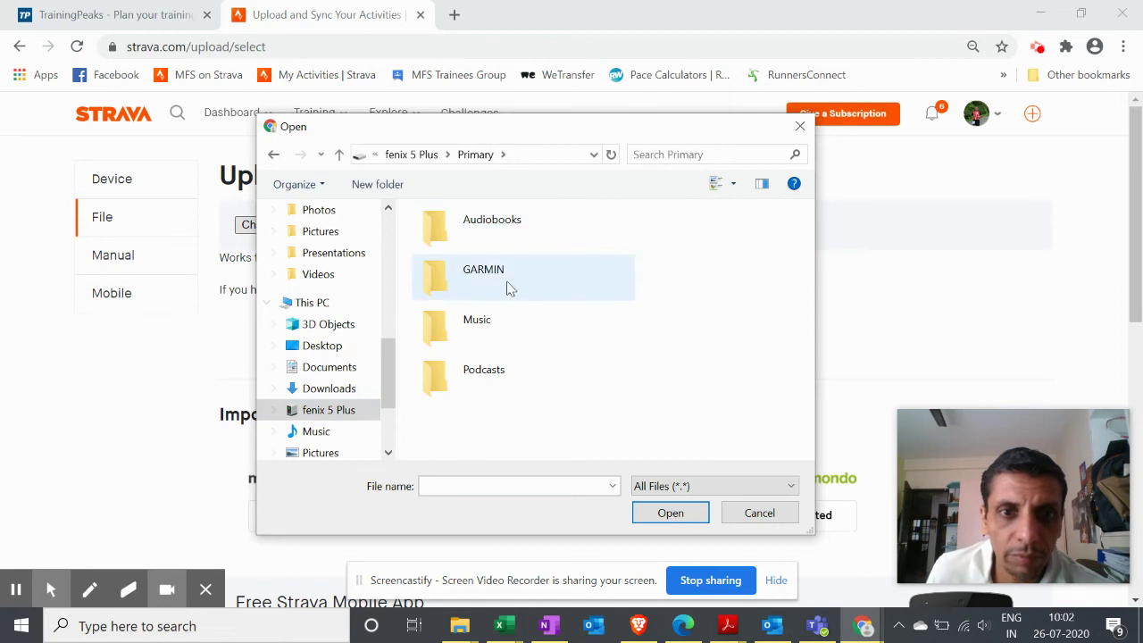
pyautogui.doubleClick(507, 278)
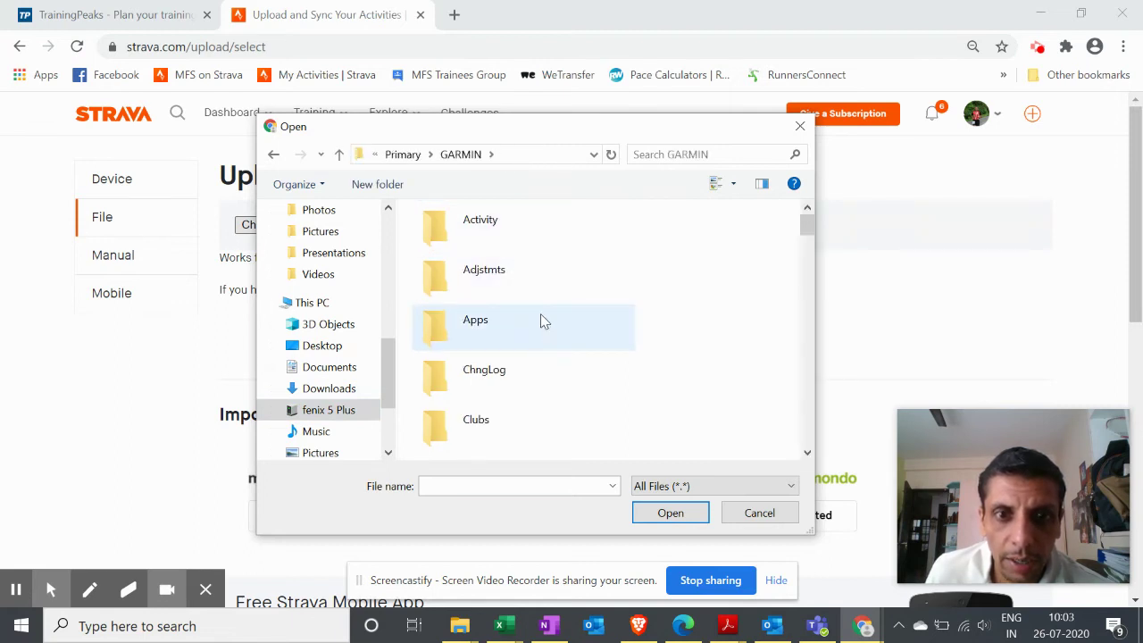
pyautogui.doubleClick(514, 228)
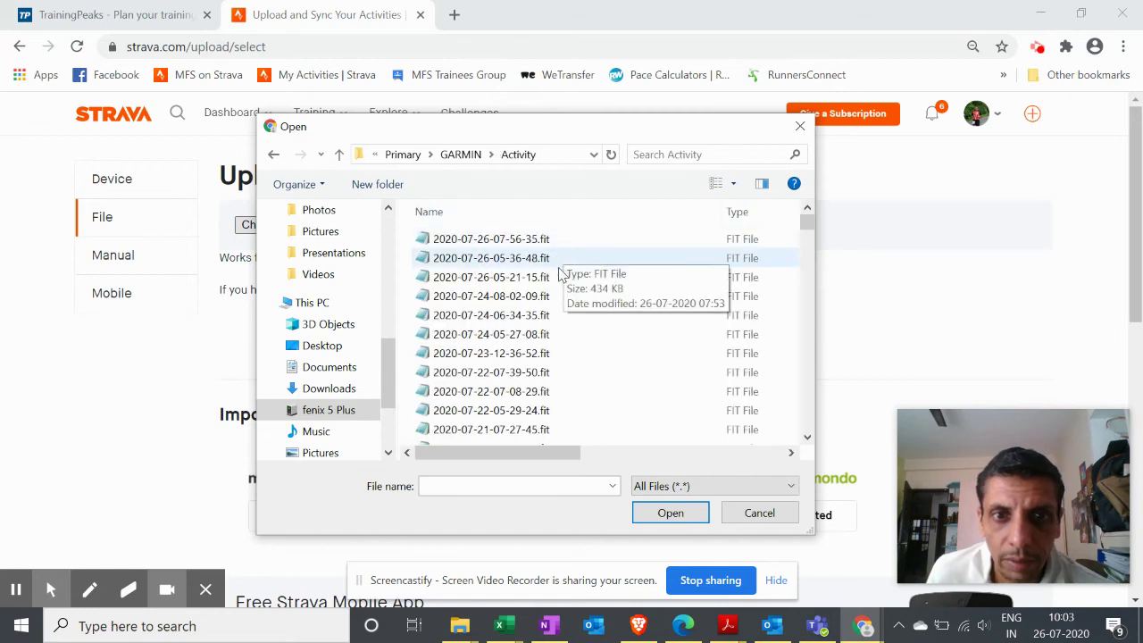
pyautogui.click(498, 323)
pyautogui.doubleClick(497, 323)
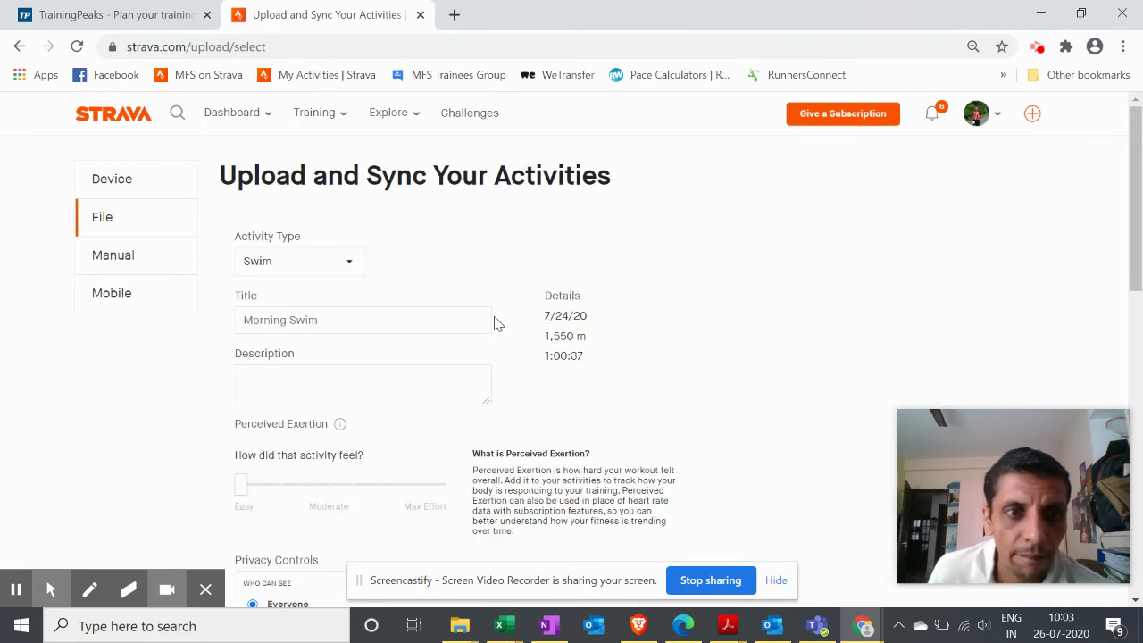
# Step: Title the uploaded swim activity "Dry Land Swim" and save it for viewing
pyautogui.moveTo(353, 317); pyautogui.dragTo(204, 337)
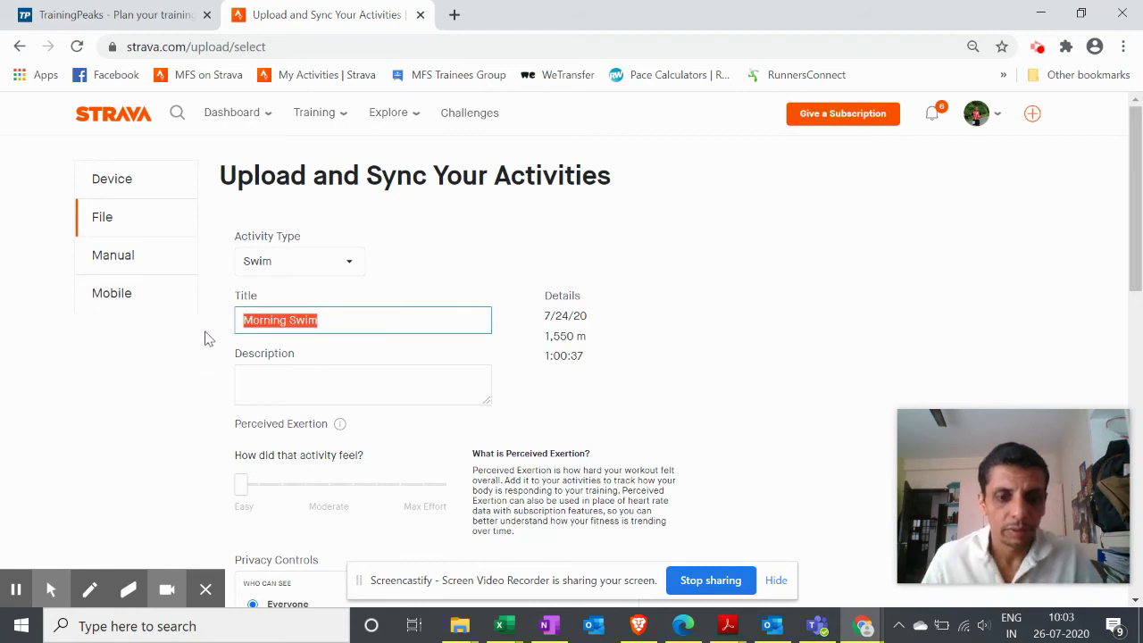
pyautogui.write('Dry Land')
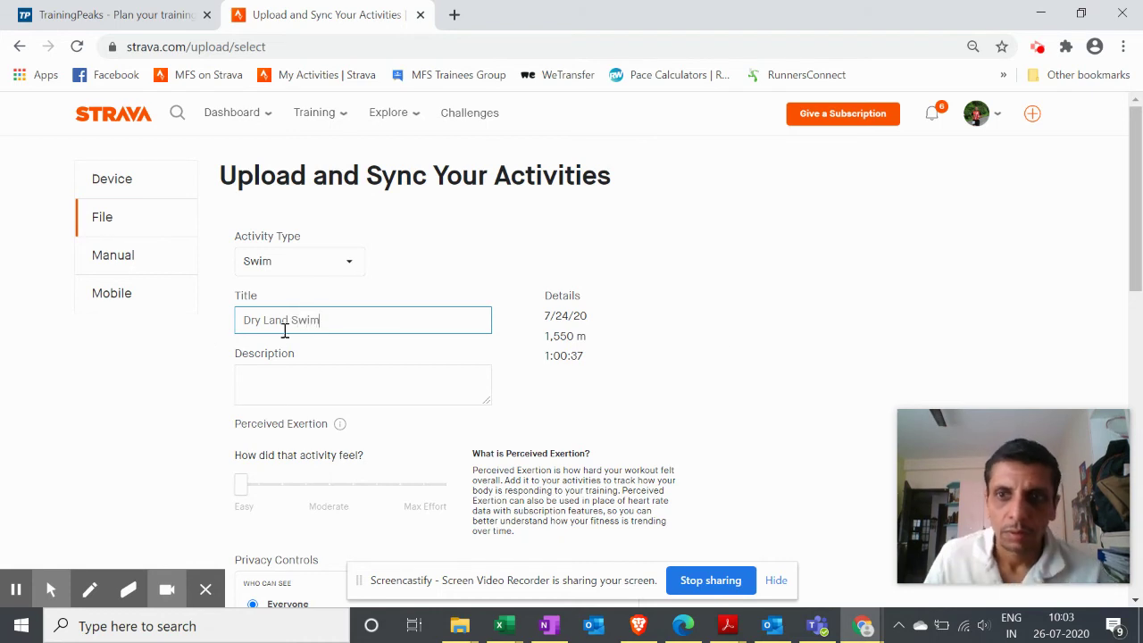
pyautogui.scroll(-6, 774, 329)
pyautogui.click(1002, 182)
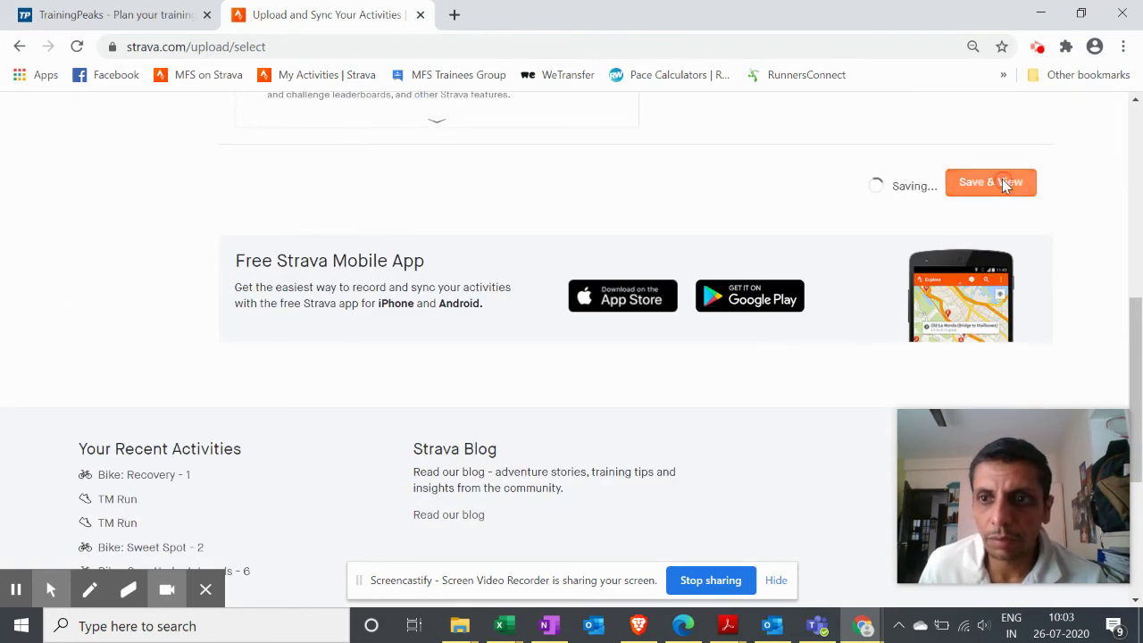